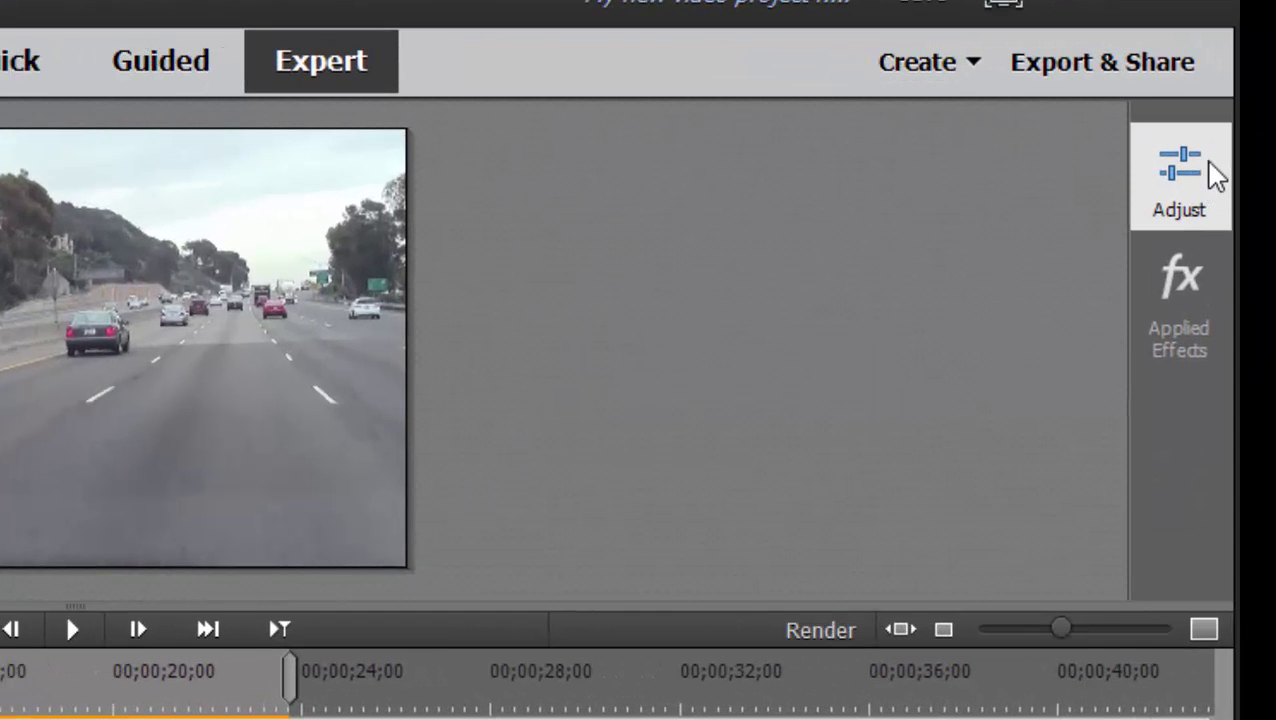
Select the California2015-015 clip on the timeline and show its Adjustments list
{"action": "left_click", "coordinate": [1180, 170]}
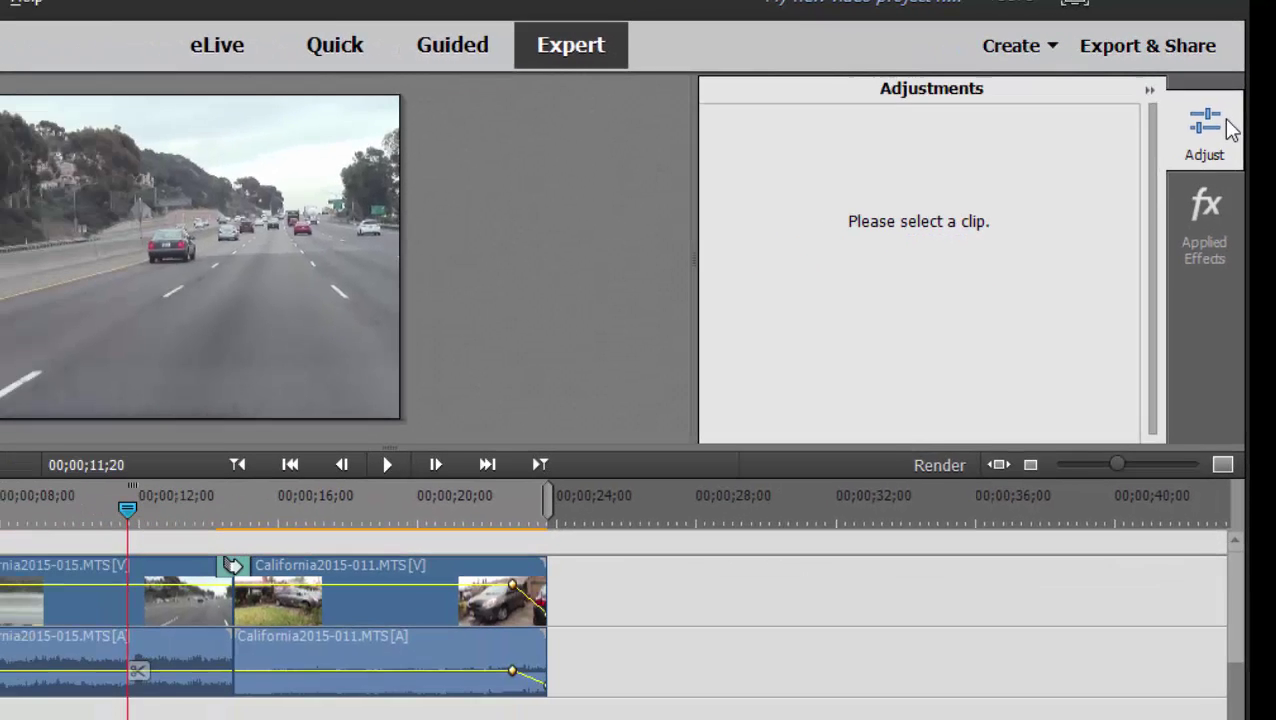
{"action": "left_click", "coordinate": [1200, 172]}
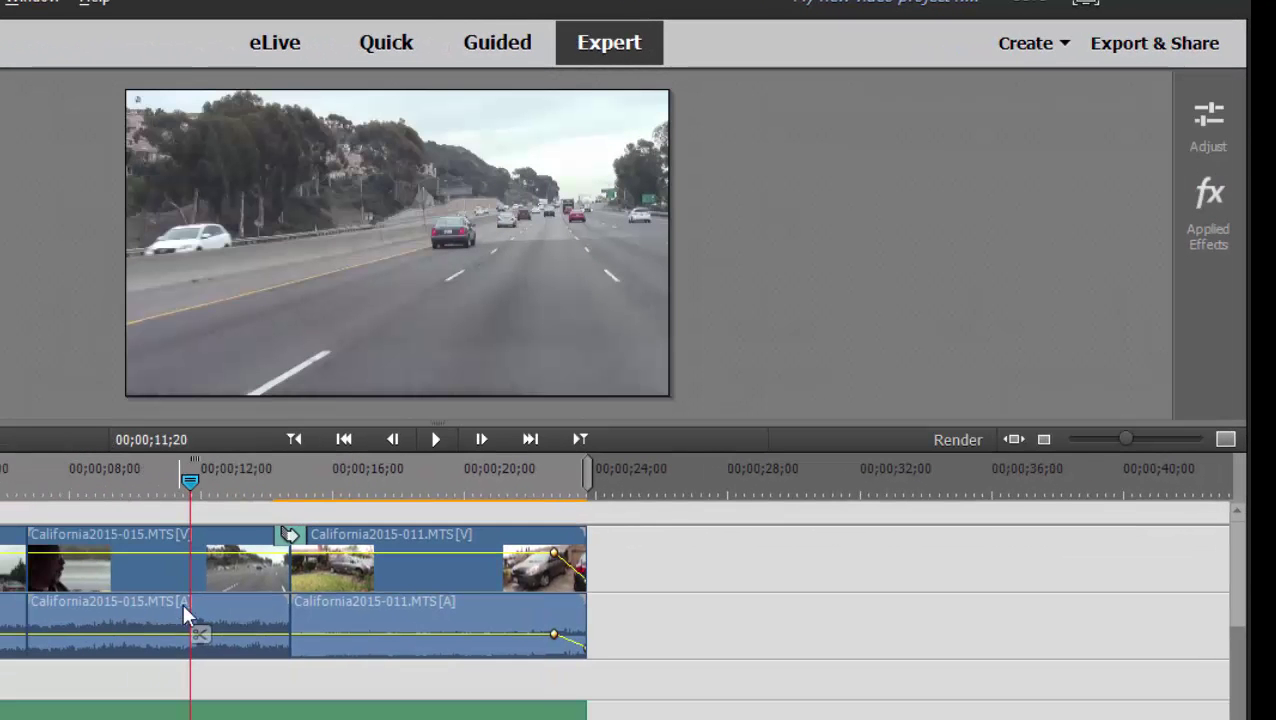
{"action": "left_click", "coordinate": [149, 577]}
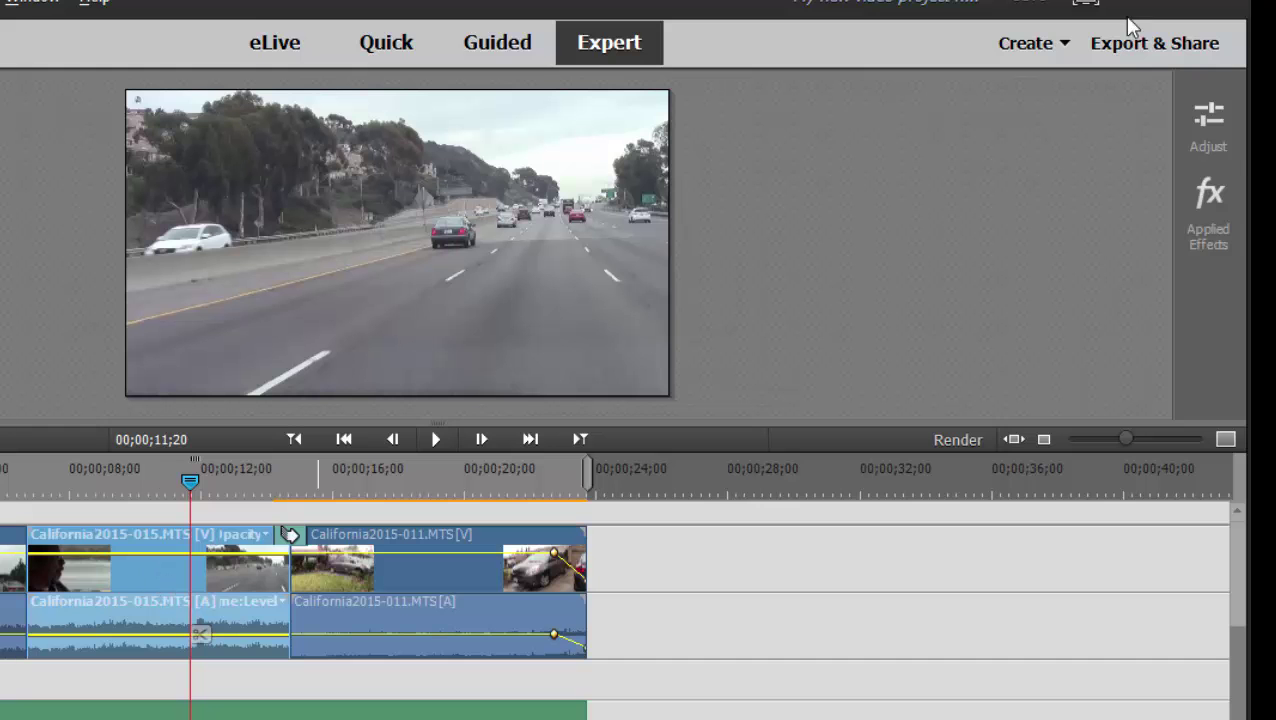
{"action": "left_click", "coordinate": [1204, 117]}
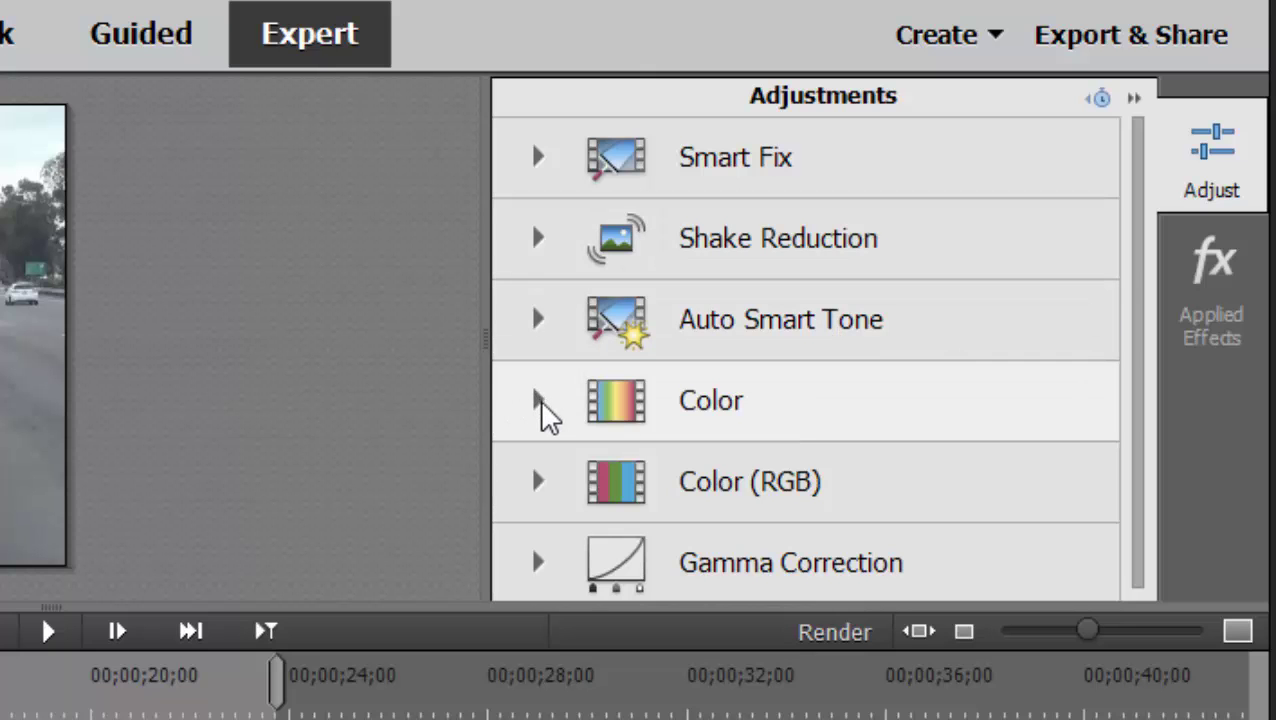
Expand the Color adjustment and drag the timeline splitter down to enlarge the Adjustments area
{"action": "left_click", "coordinate": [539, 400]}
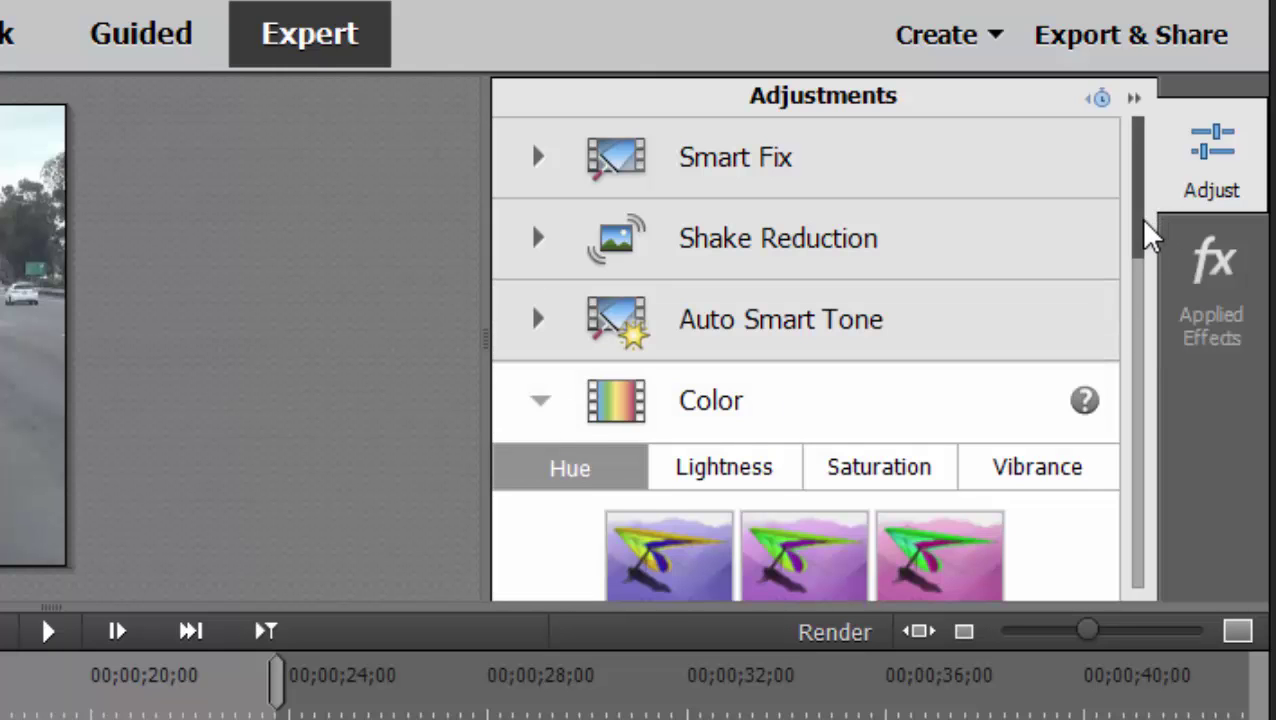
{"action": "left_click_drag", "start_coordinate": [1141, 228], "coordinate": [1142, 296]}
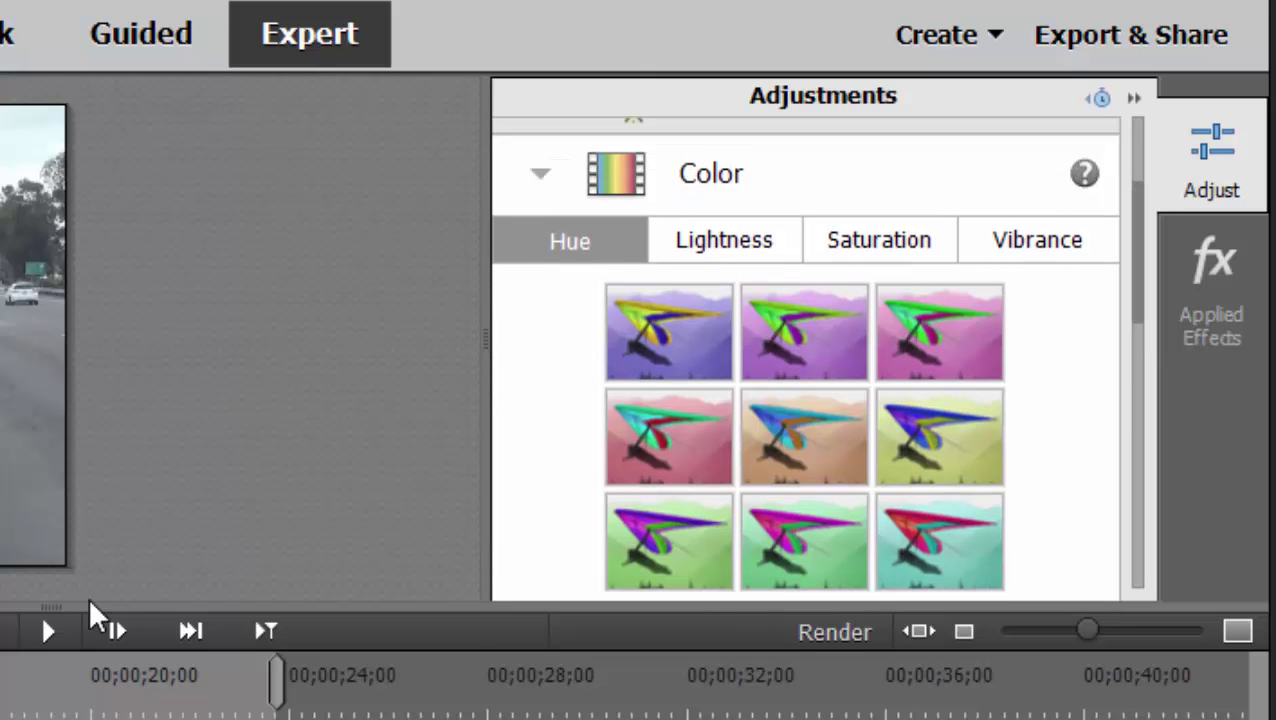
{"action": "left_click_drag", "start_coordinate": [51, 603], "coordinate": [49, 668]}
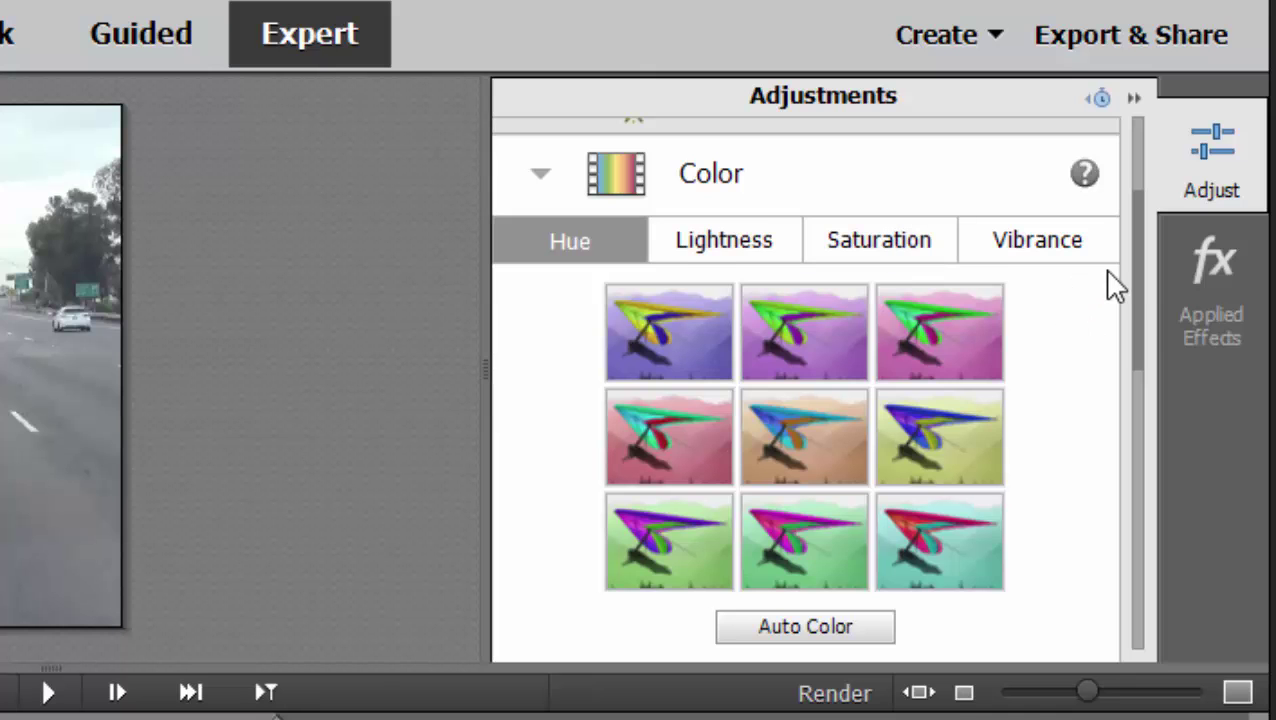
Reveal the Color Hue, Lightness, Saturation and Vibrance sliders via More
{"action": "left_click_drag", "start_coordinate": [1133, 271], "coordinate": [1145, 378]}
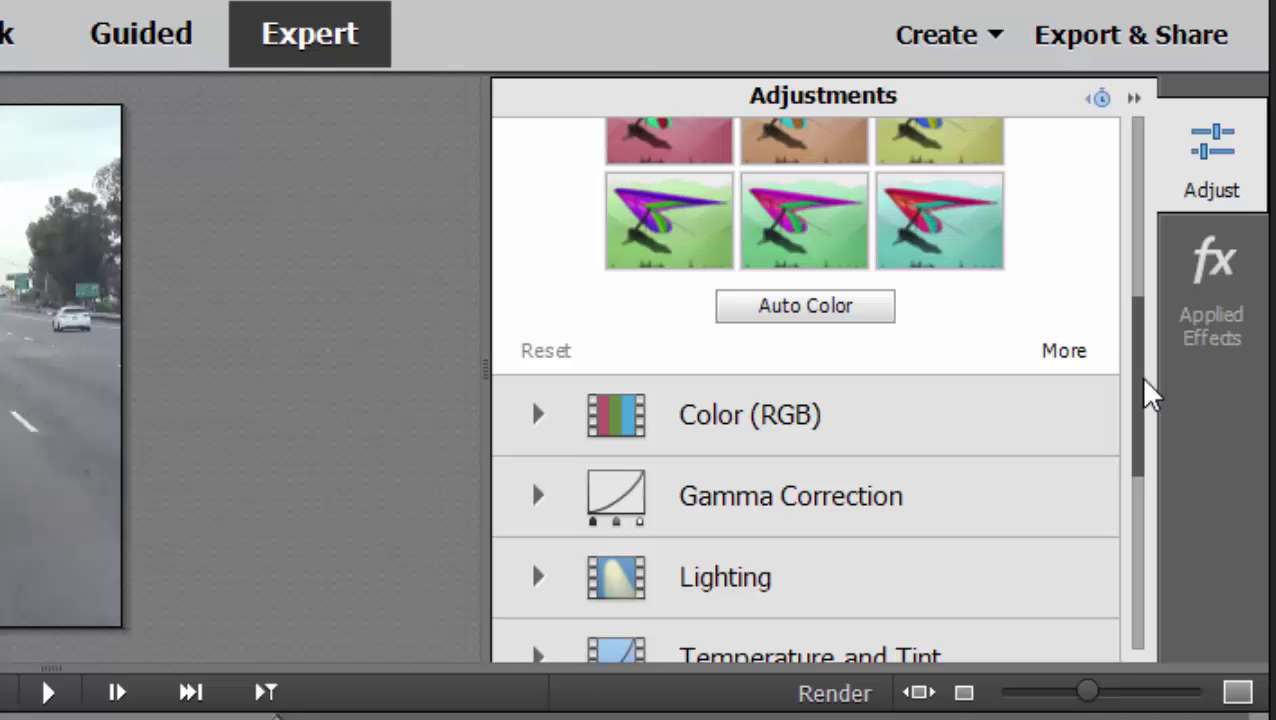
{"action": "left_click", "coordinate": [1046, 342]}
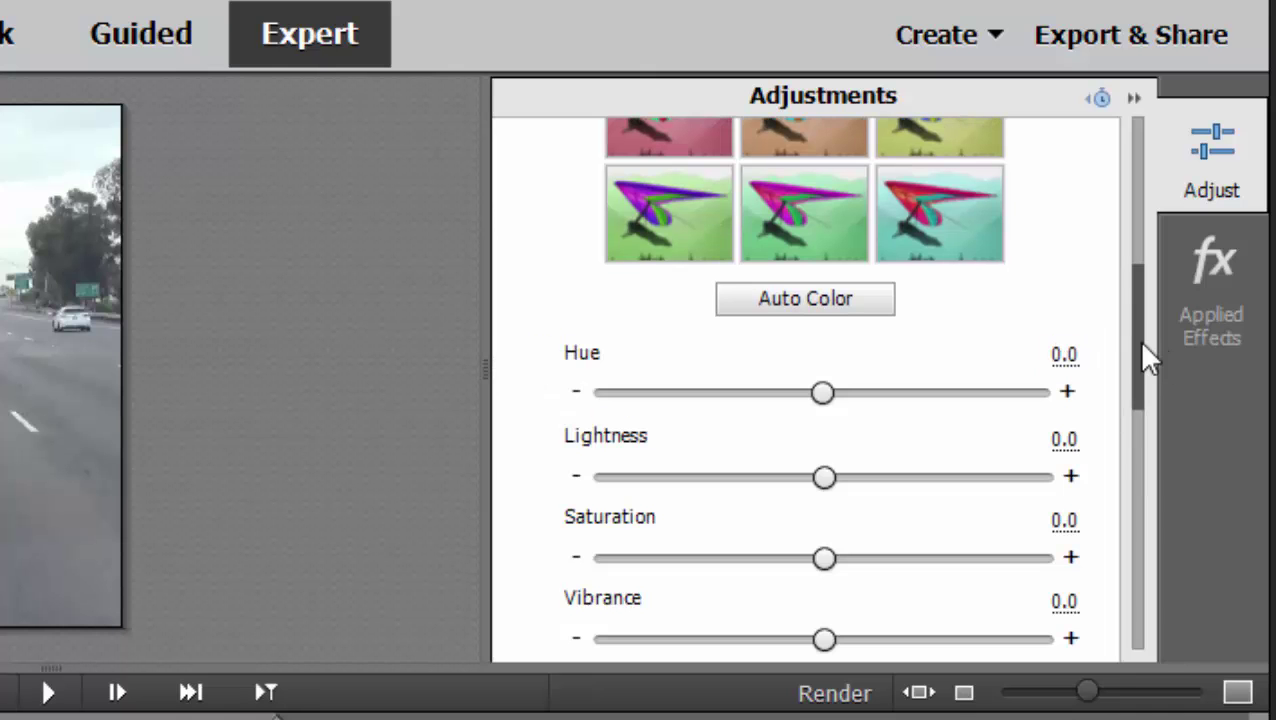
{"action": "left_click_drag", "start_coordinate": [1139, 387], "coordinate": [1131, 295]}
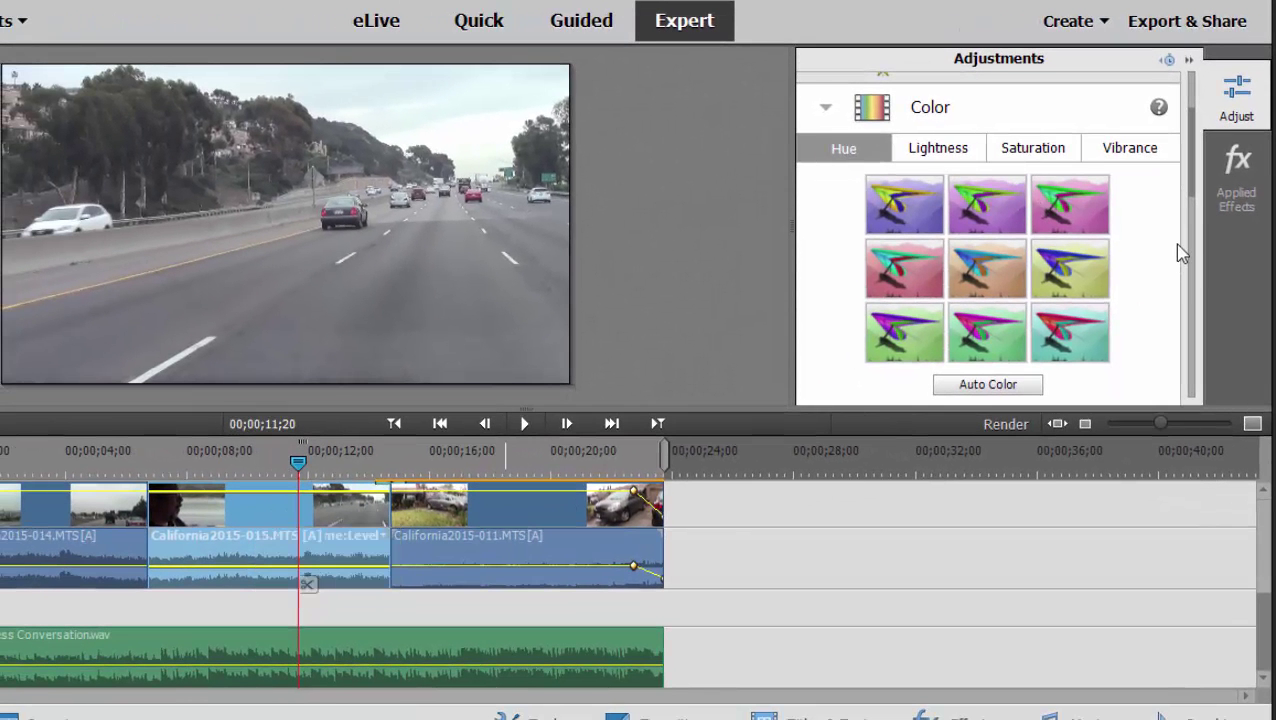
Try the Color hue presets on the clip, ending on the bottom-left one
{"action": "left_click", "coordinate": [965, 212]}
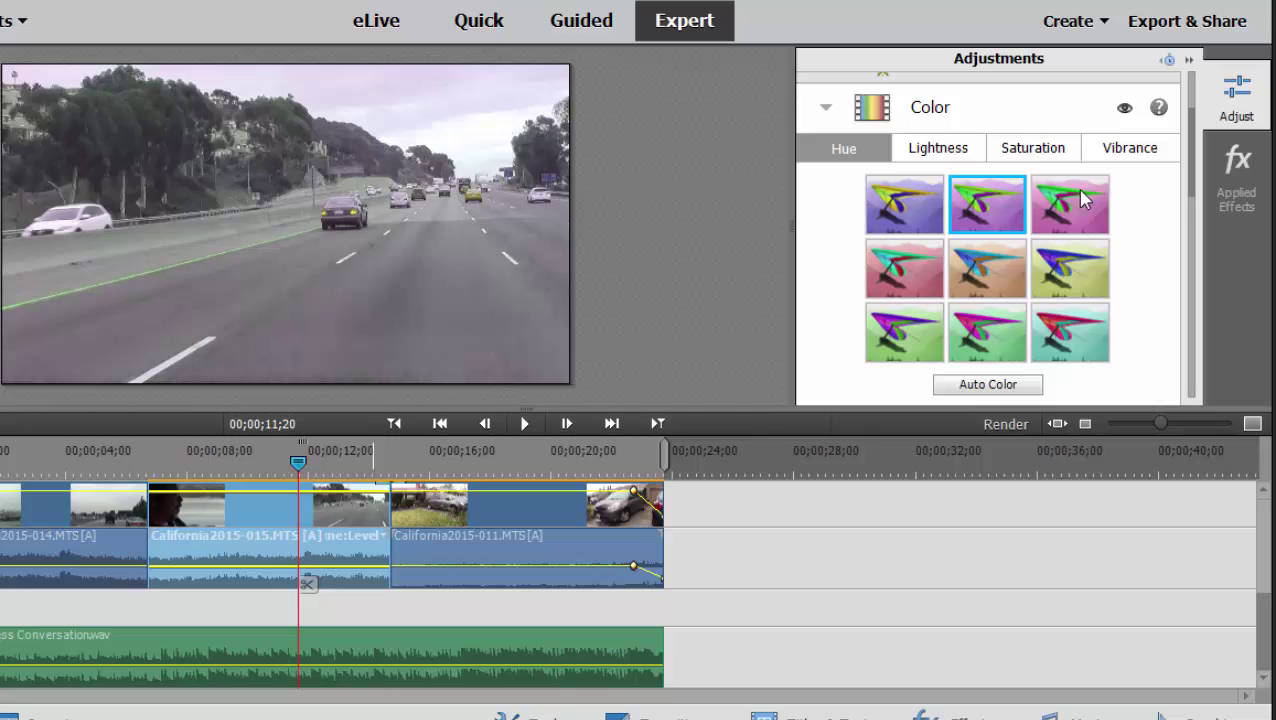
{"action": "left_click", "coordinate": [1068, 197]}
{"action": "left_click", "coordinate": [1066, 296]}
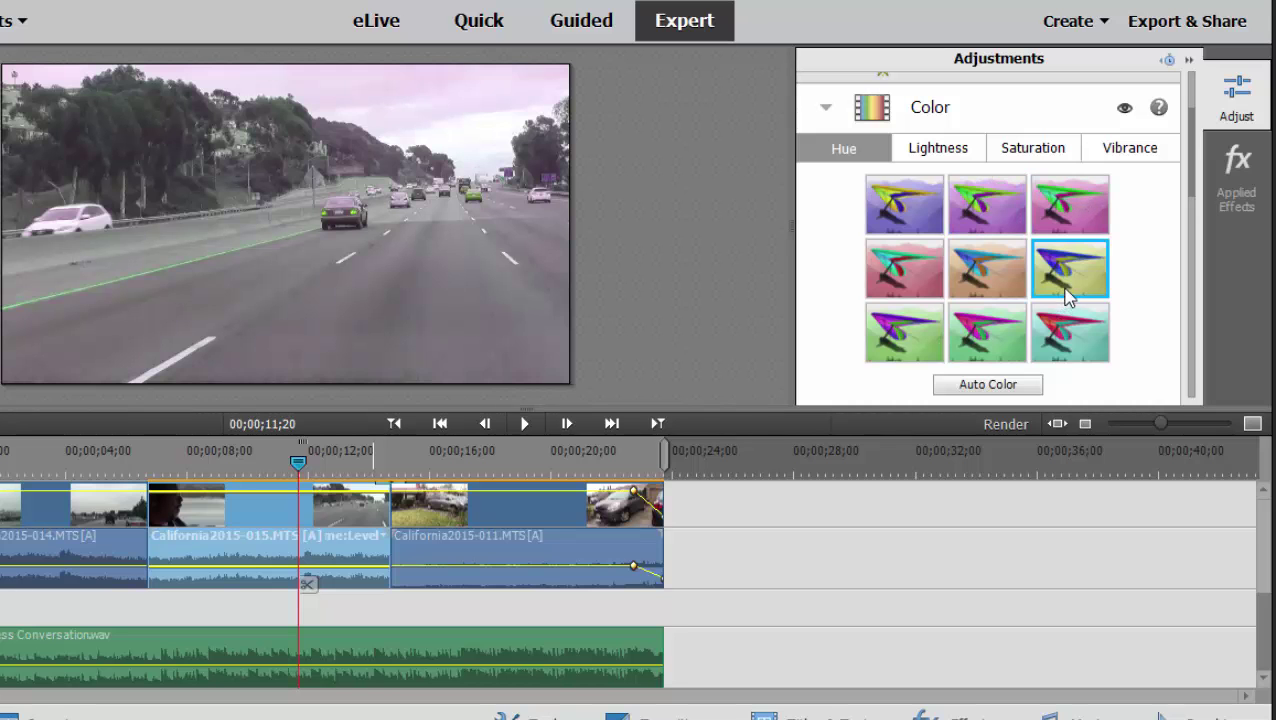
{"action": "left_click", "coordinate": [1068, 330]}
{"action": "left_click", "coordinate": [990, 352]}
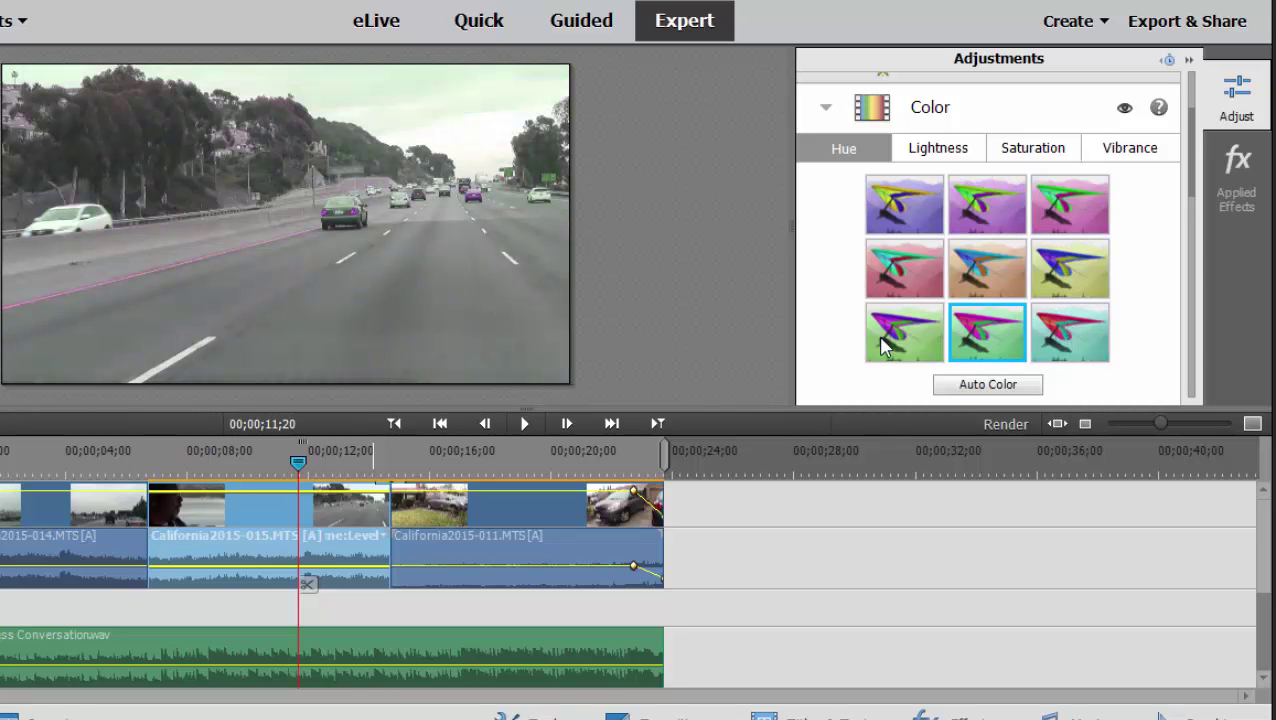
{"action": "left_click", "coordinate": [886, 338]}
{"action": "left_click", "coordinate": [912, 262]}
{"action": "left_click", "coordinate": [910, 222]}
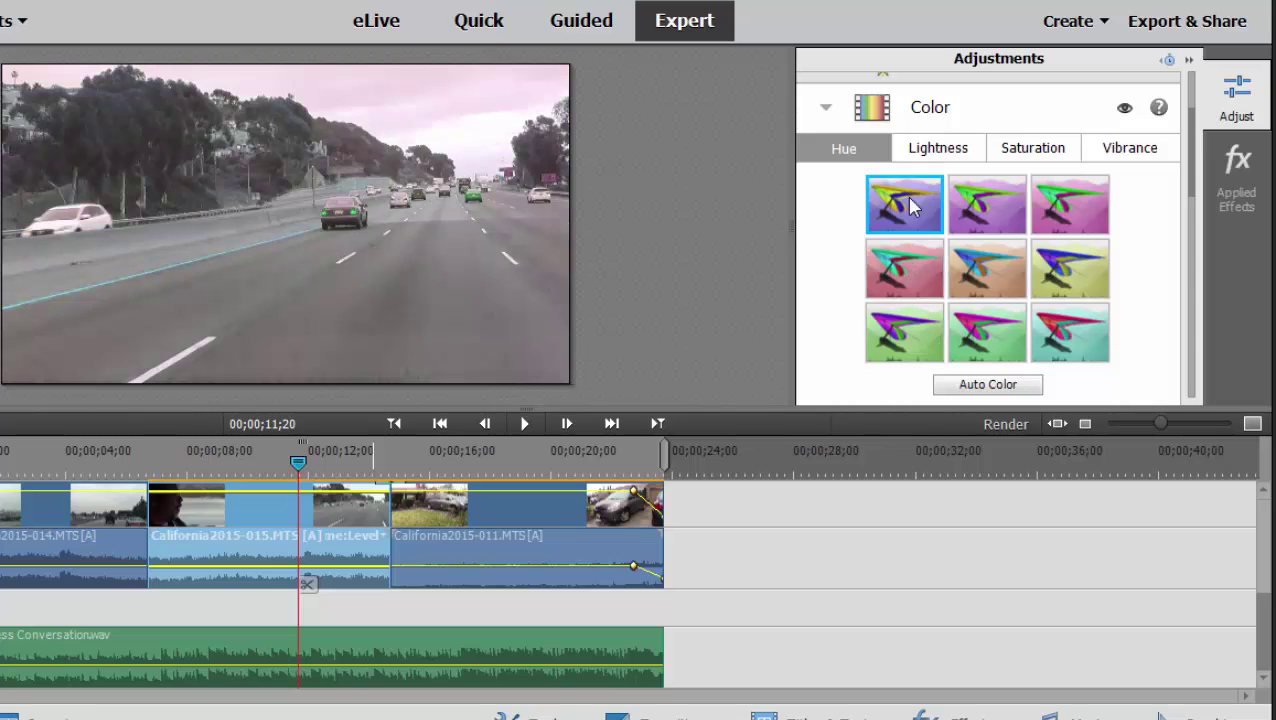
{"action": "left_click", "coordinate": [893, 288]}
{"action": "left_click", "coordinate": [899, 318]}
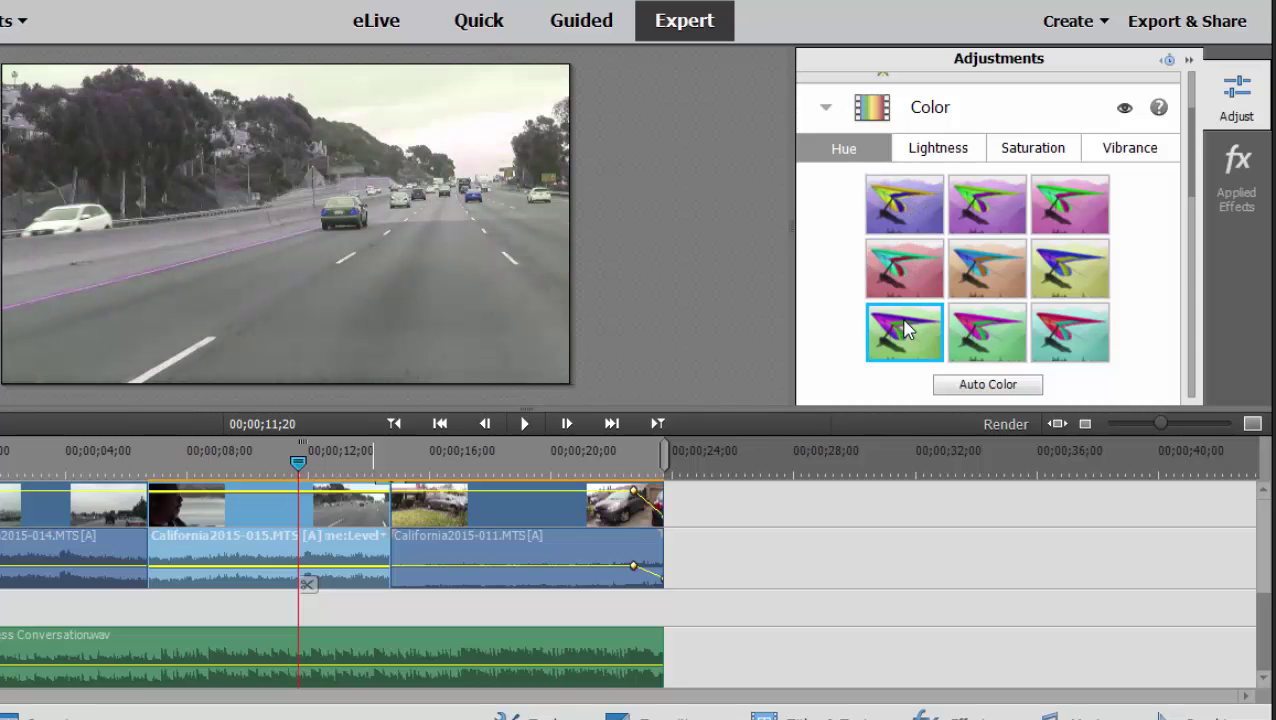
Reset the Color hue back to 0.0
{"action": "scroll", "coordinate": [1140, 226], "scroll_direction": "down", "scroll_amount": 2}
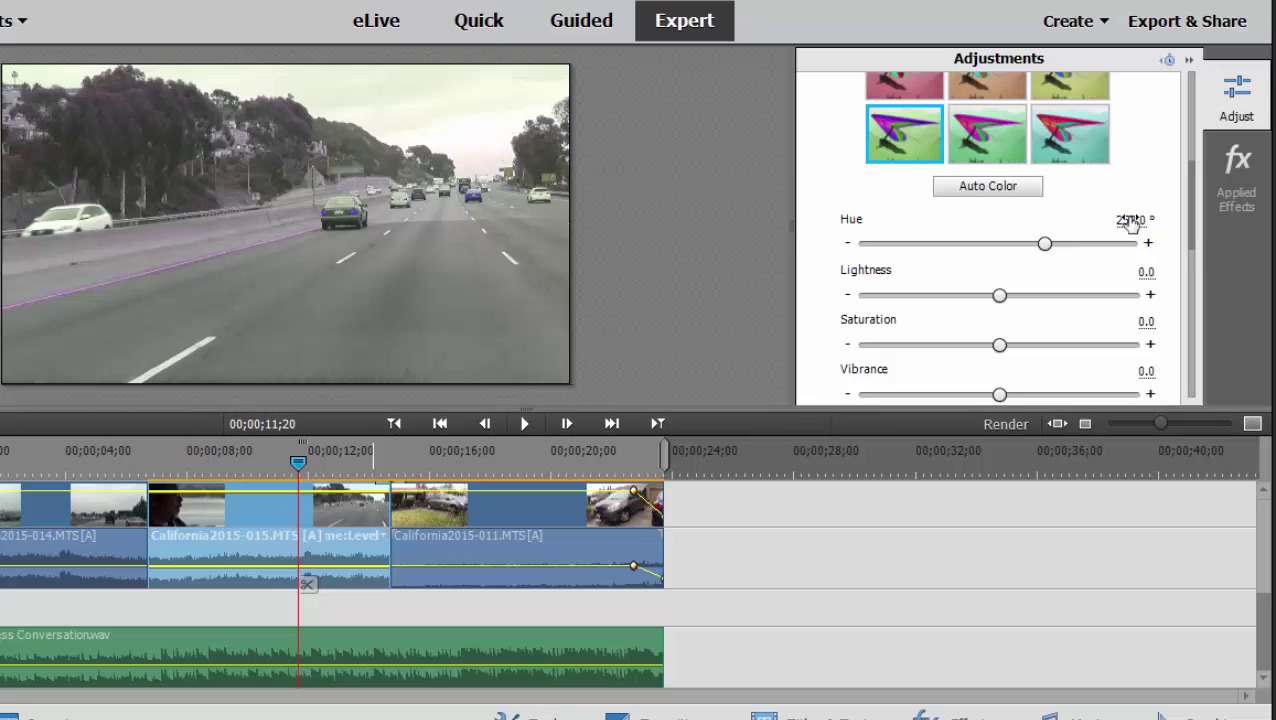
{"action": "scroll", "coordinate": [975, 245], "scroll_direction": "down", "scroll_amount": 1}
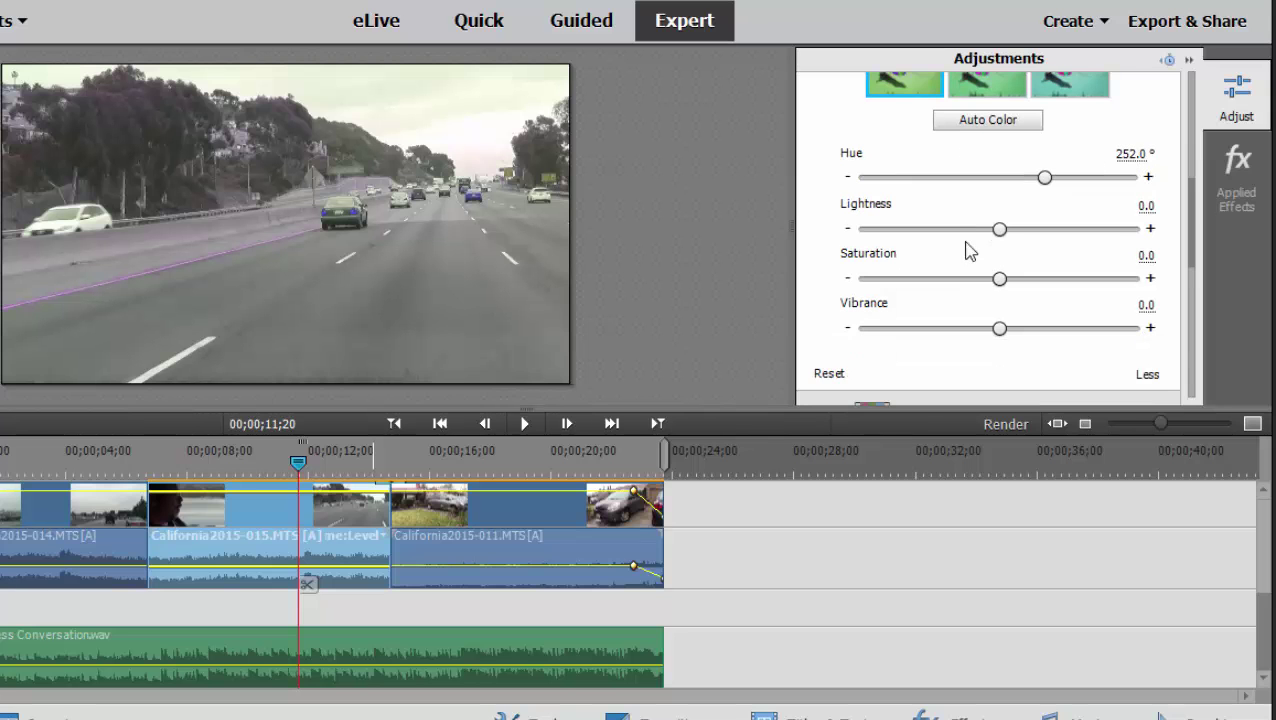
{"action": "left_click", "coordinate": [817, 378]}
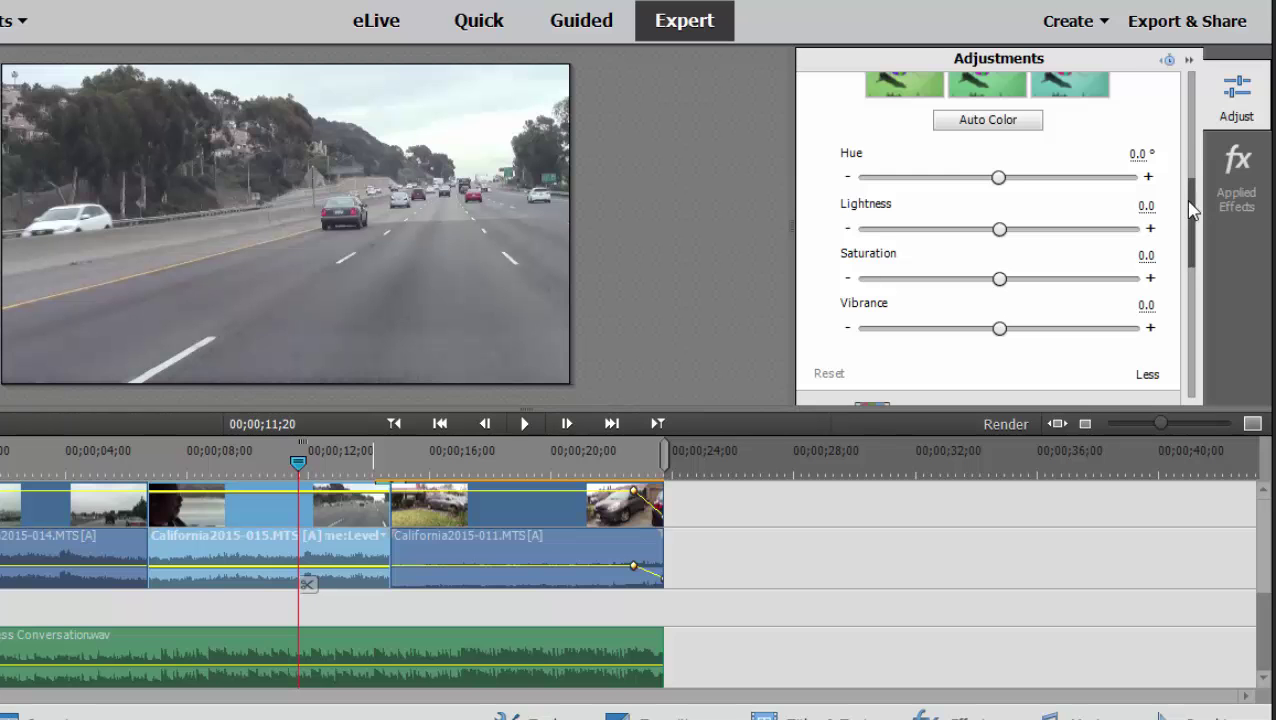
{"action": "scroll", "coordinate": [820, 320], "scroll_direction": "up", "scroll_amount": 4}
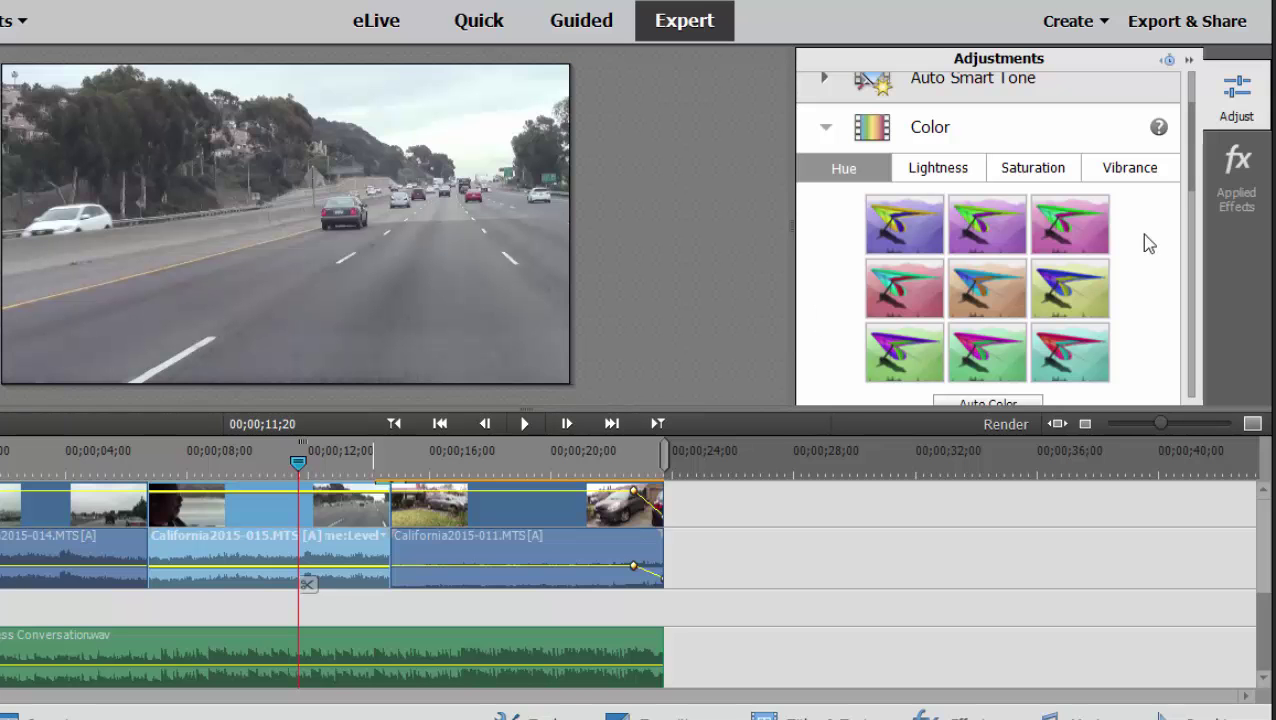
Apply a Color Vibrance preset to the clip, keeping the first variation tried
{"action": "left_click", "coordinate": [1112, 172]}
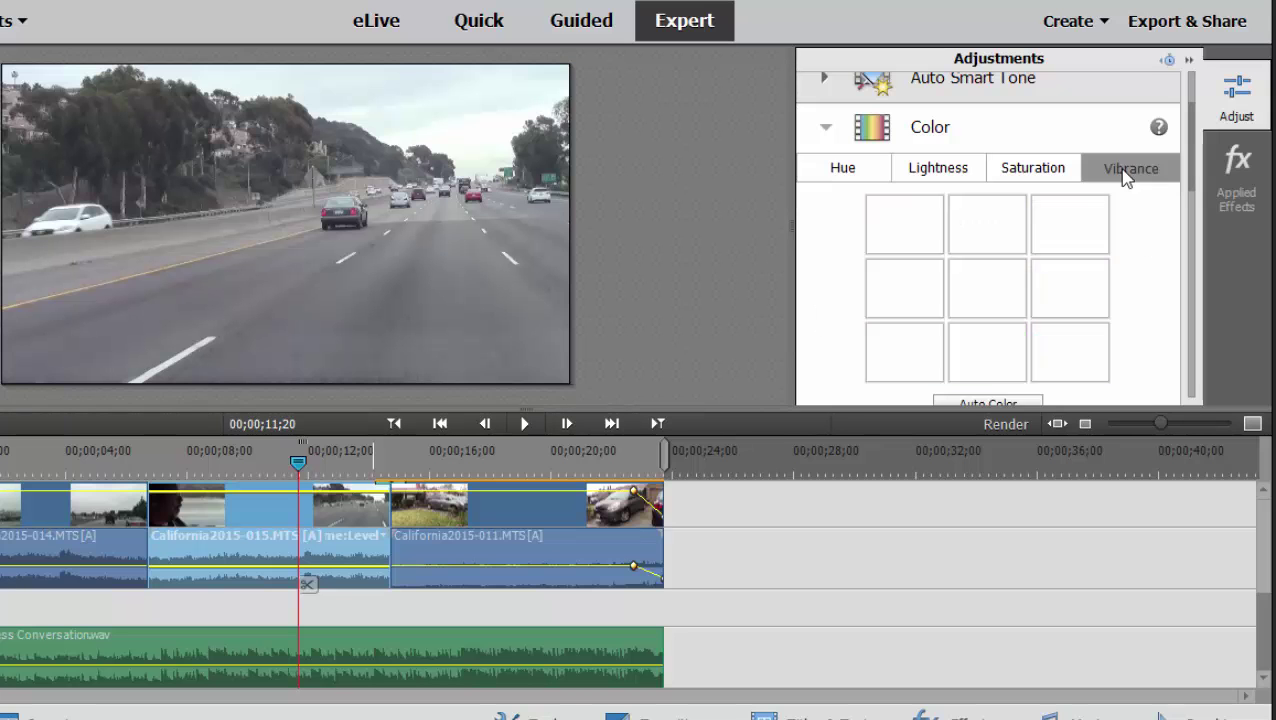
{"action": "scroll", "coordinate": [1198, 188], "scroll_direction": "down", "scroll_amount": 1}
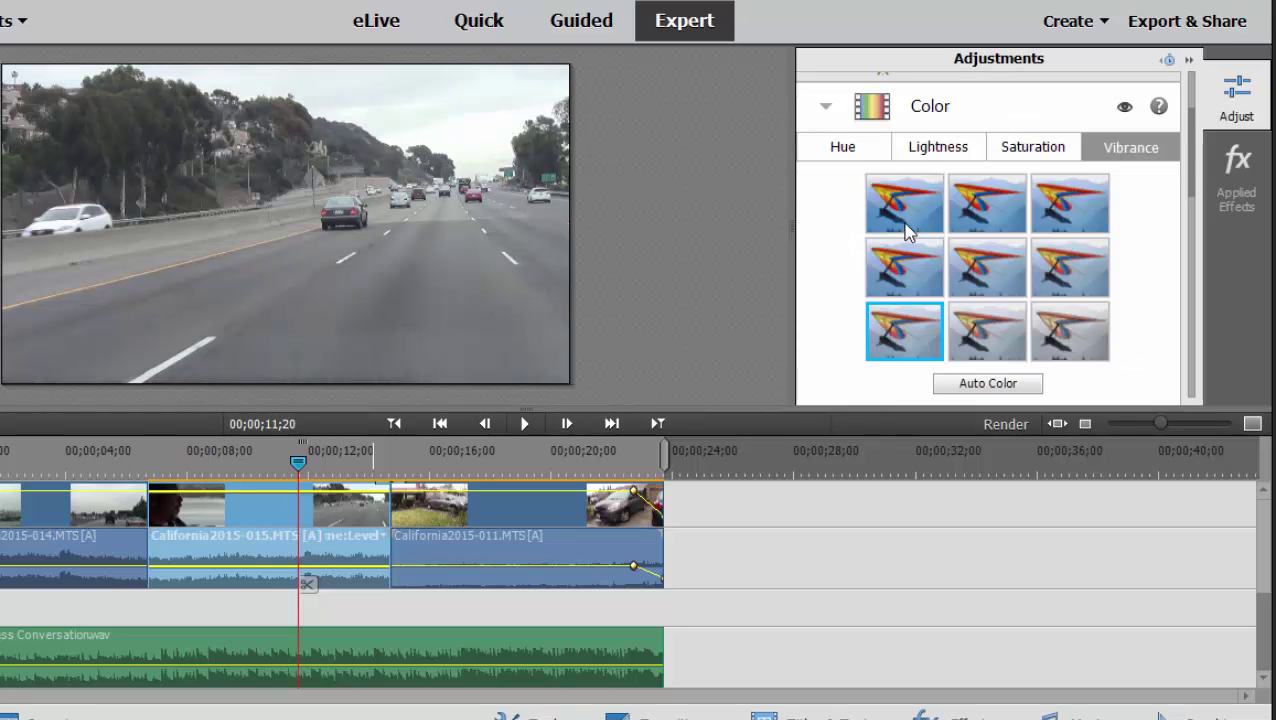
{"action": "left_click", "coordinate": [916, 214]}
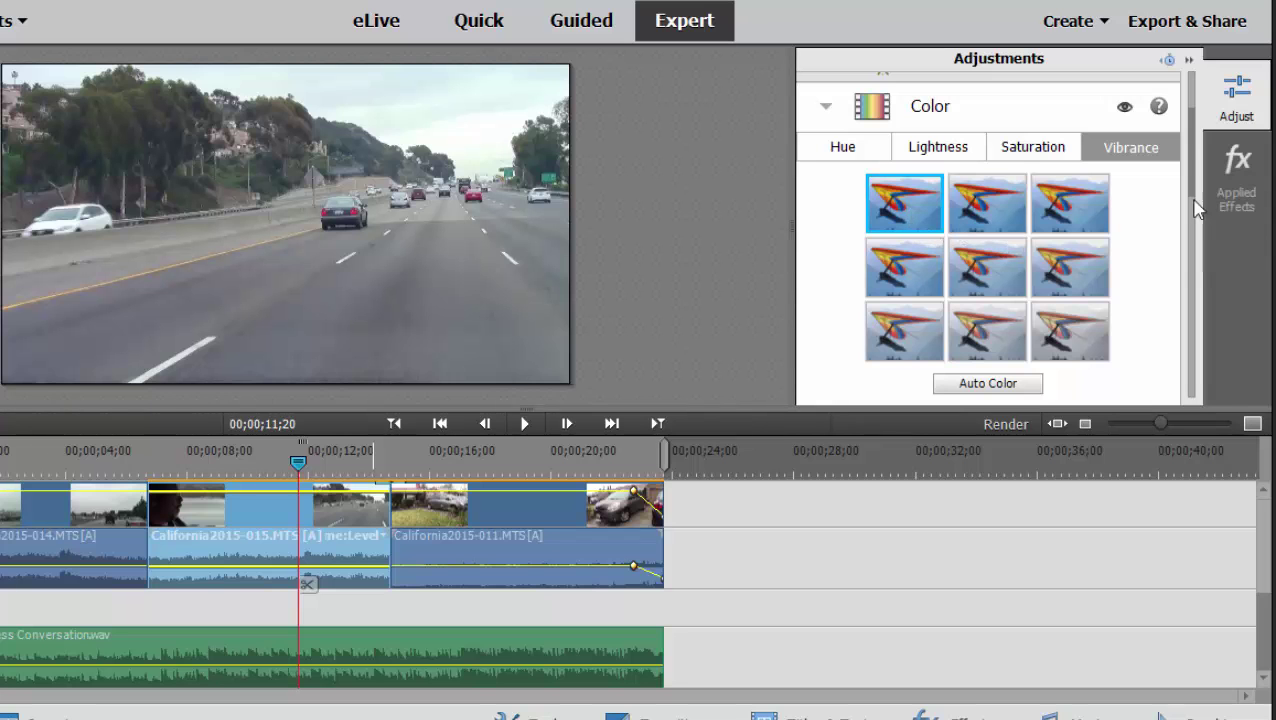
{"action": "scroll", "coordinate": [992, 265], "scroll_direction": "down", "scroll_amount": 3}
{"action": "scroll", "coordinate": [988, 255], "scroll_direction": "up", "scroll_amount": 5}
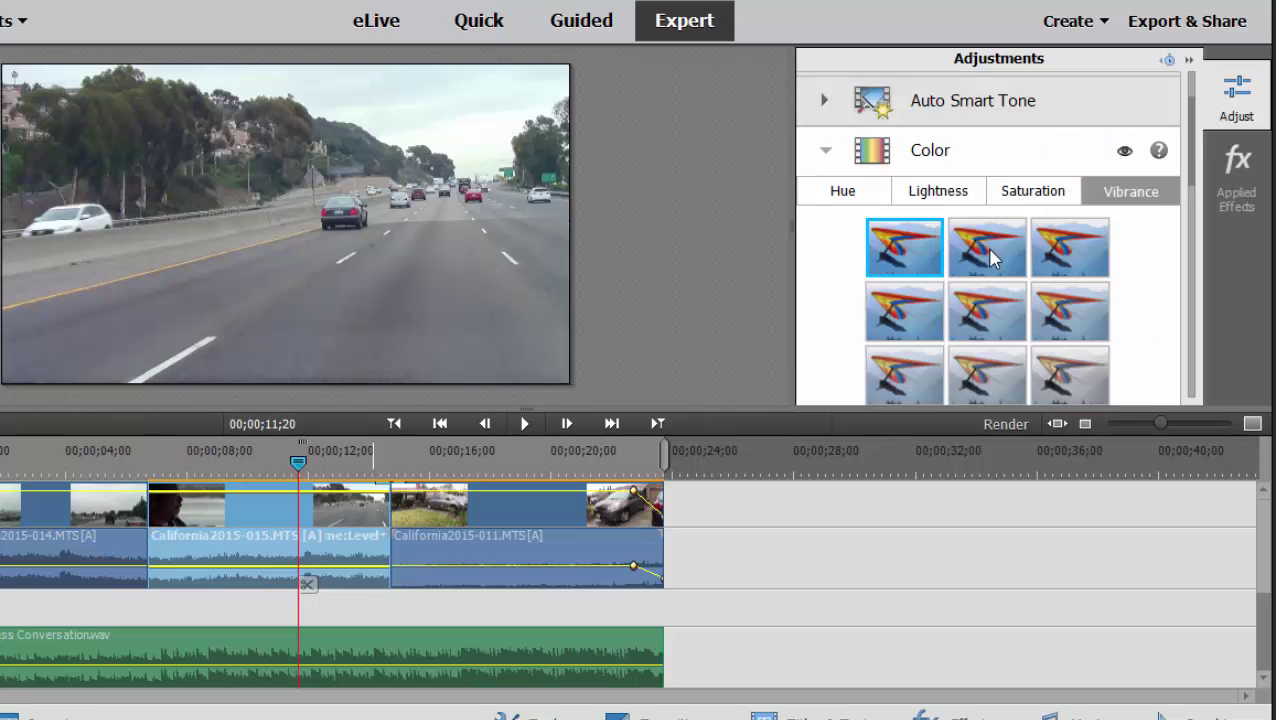
{"action": "left_click", "coordinate": [997, 314]}
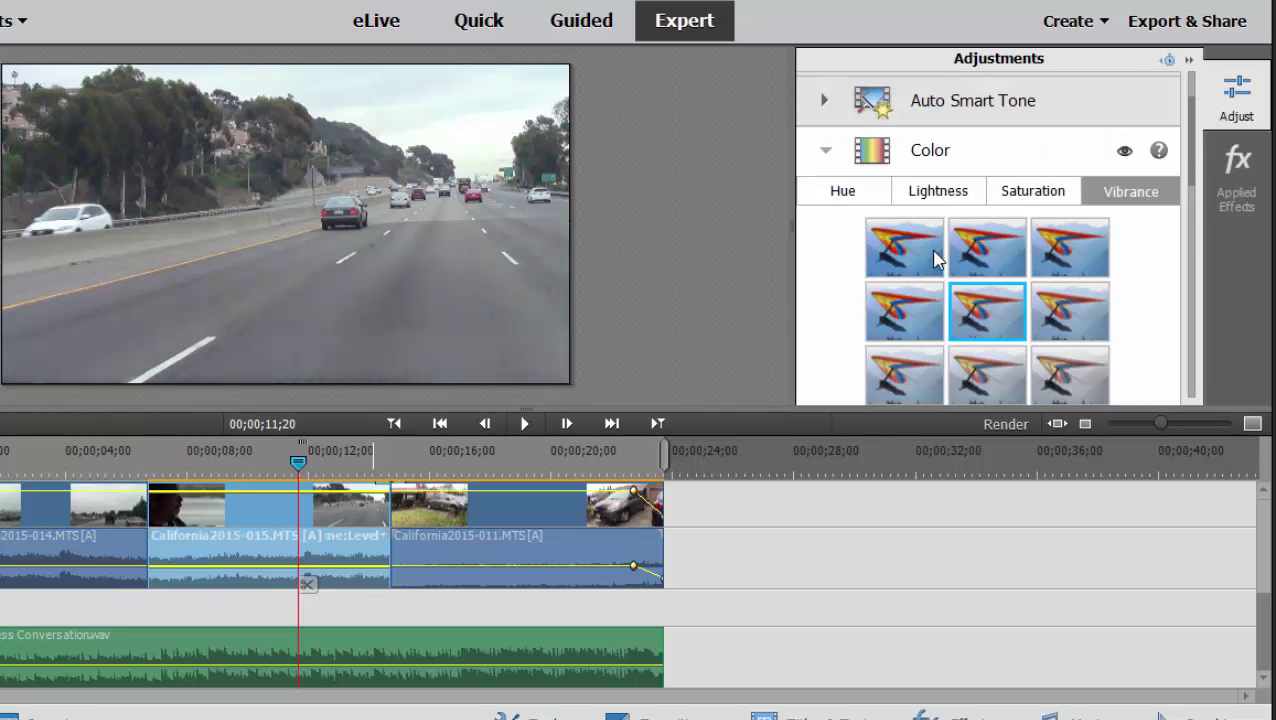
{"action": "left_click", "coordinate": [905, 248]}
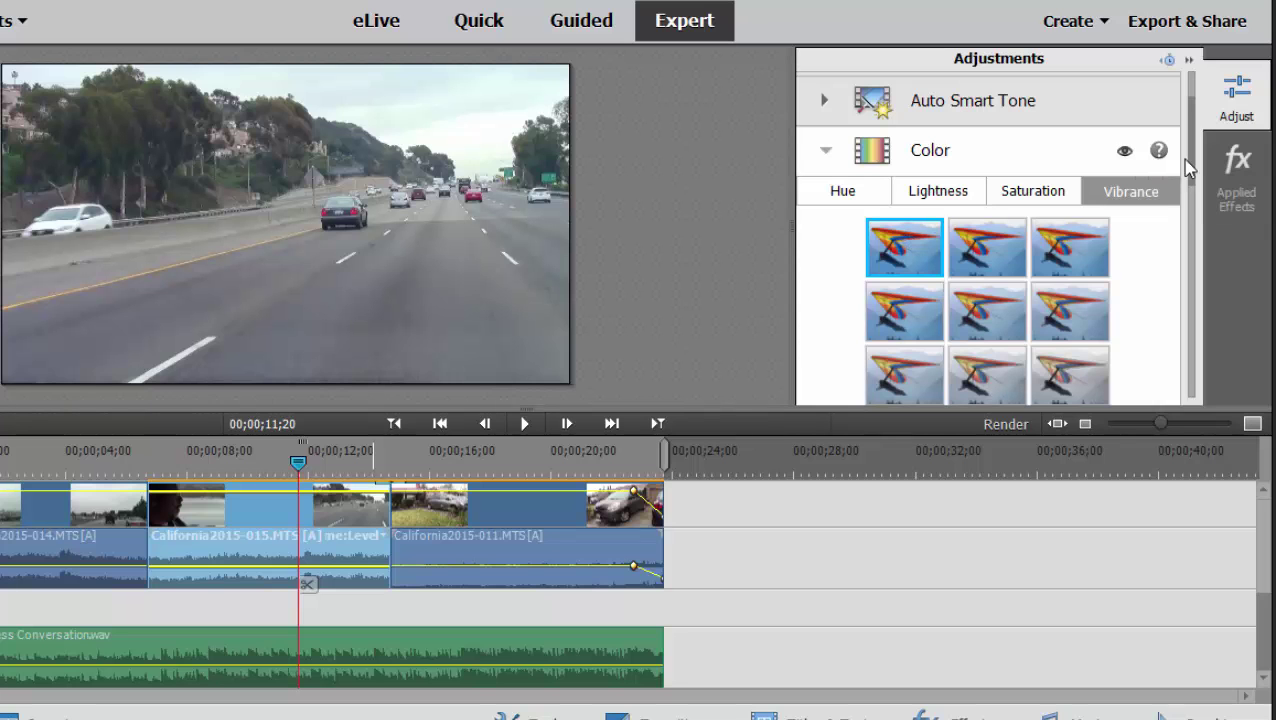
{"action": "left_click_drag", "start_coordinate": [1200, 180], "coordinate": [1207, 332]}
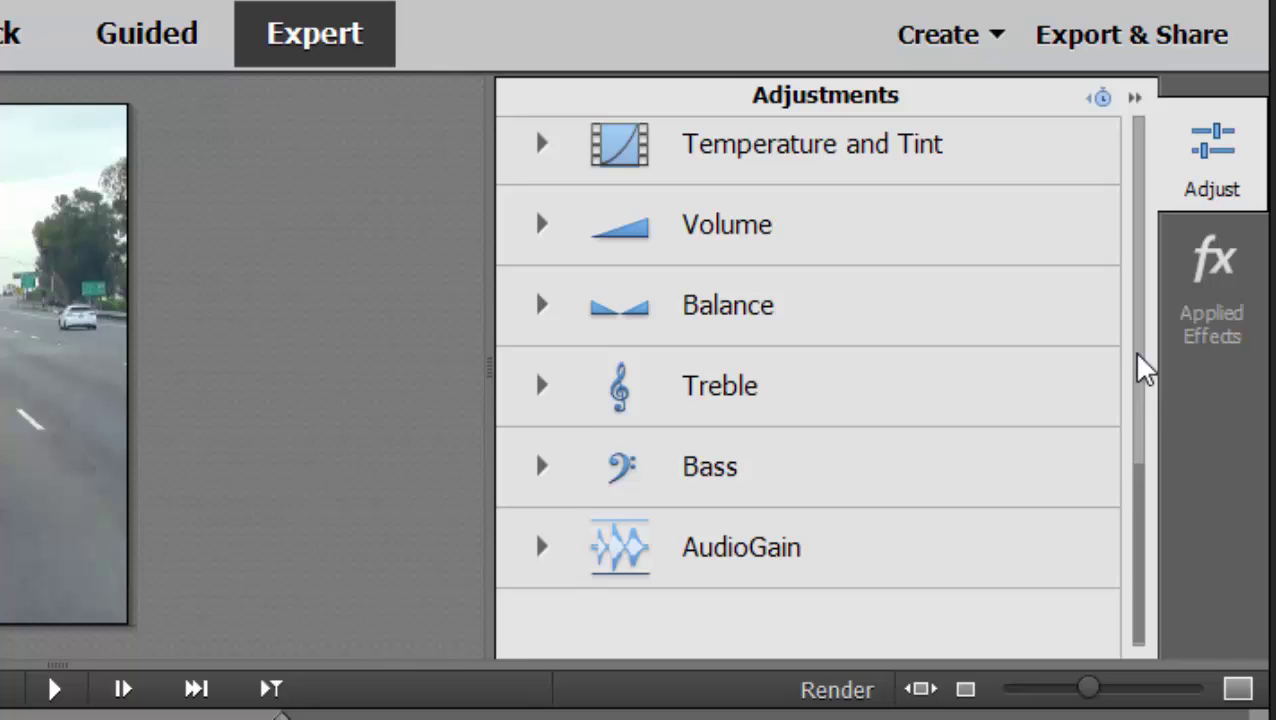
Bring the Lighting section into view and expand its Brightness presets
{"action": "left_click_drag", "start_coordinate": [1130, 483], "coordinate": [1150, 142]}
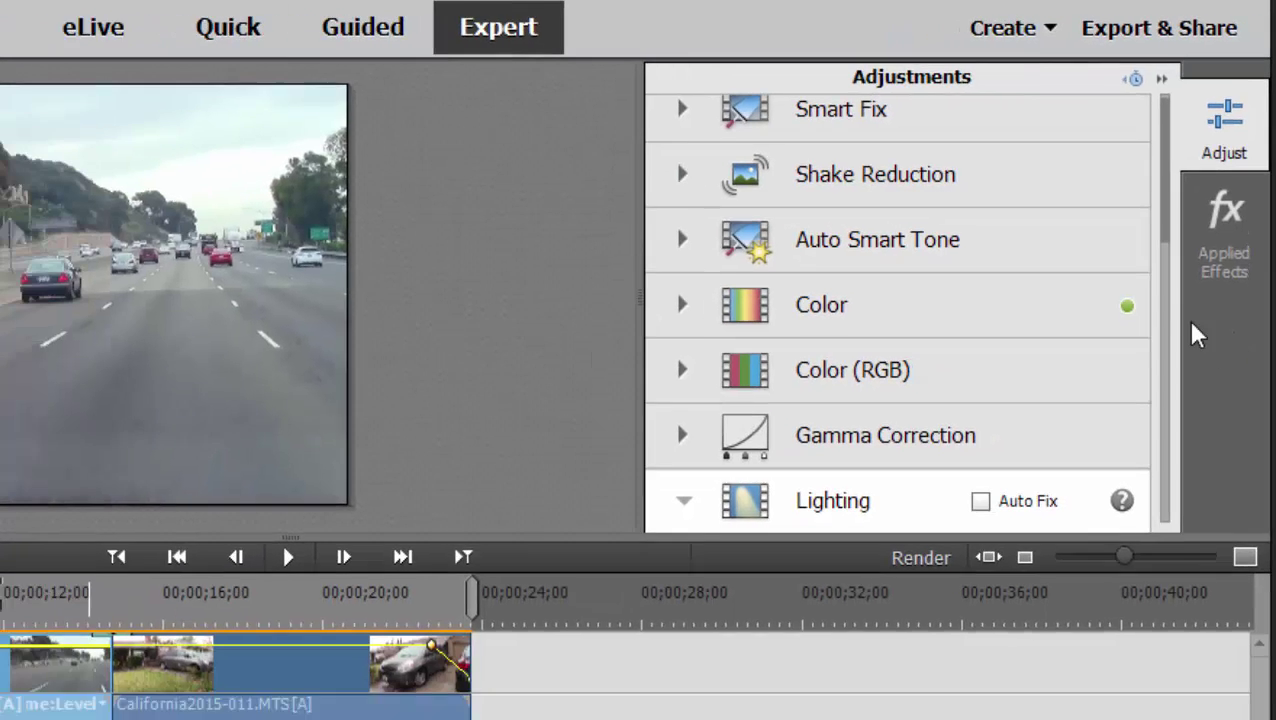
{"action": "left_click_drag", "start_coordinate": [1136, 367], "coordinate": [1145, 435]}
{"action": "scroll", "coordinate": [1199, 262], "scroll_direction": "down", "scroll_amount": 1}
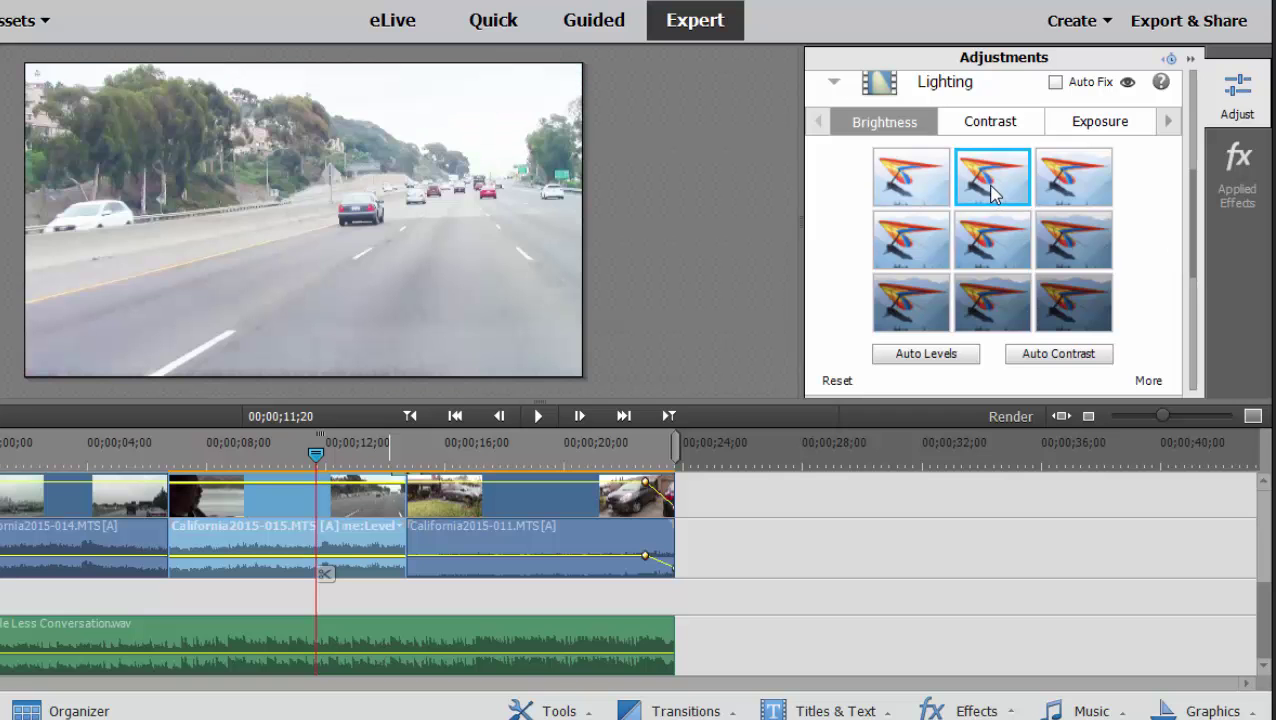
Apply a Lighting Brightness preset, then a stronger Contrast preset to the clip
{"action": "left_click", "coordinate": [1070, 196]}
{"action": "left_click", "coordinate": [1066, 248]}
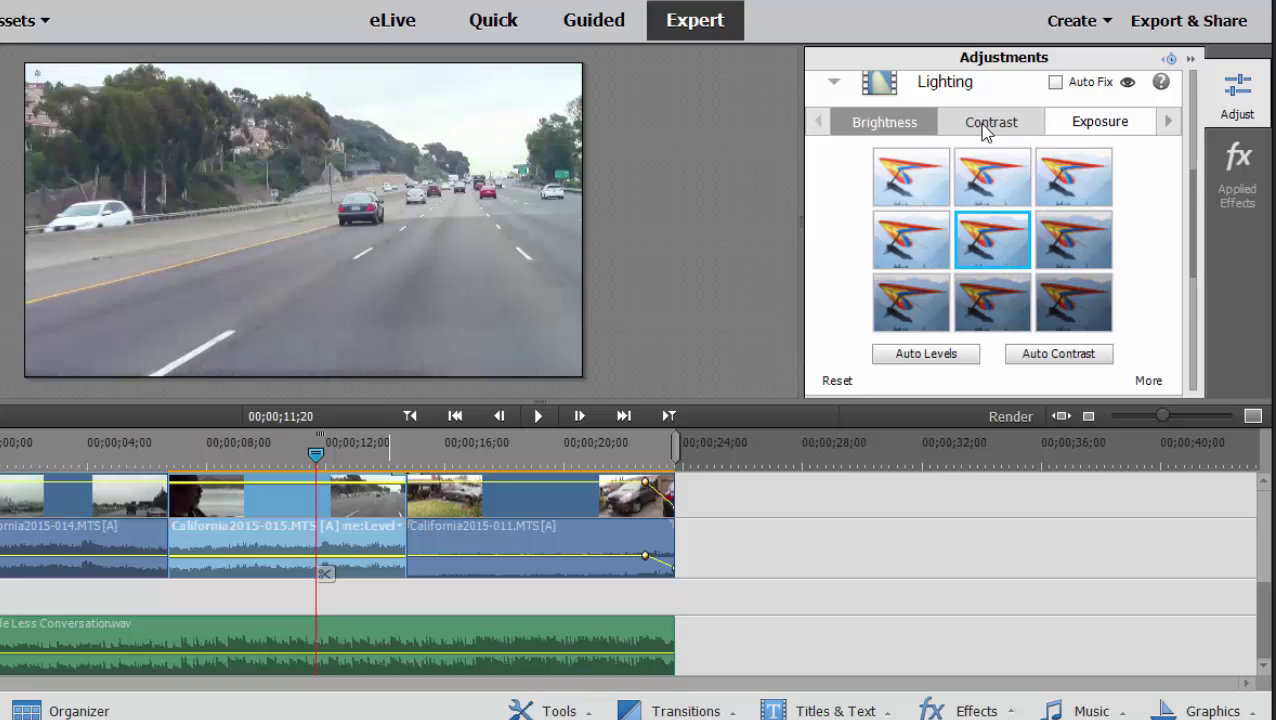
{"action": "left_click", "coordinate": [986, 127]}
{"action": "left_click", "coordinate": [992, 192]}
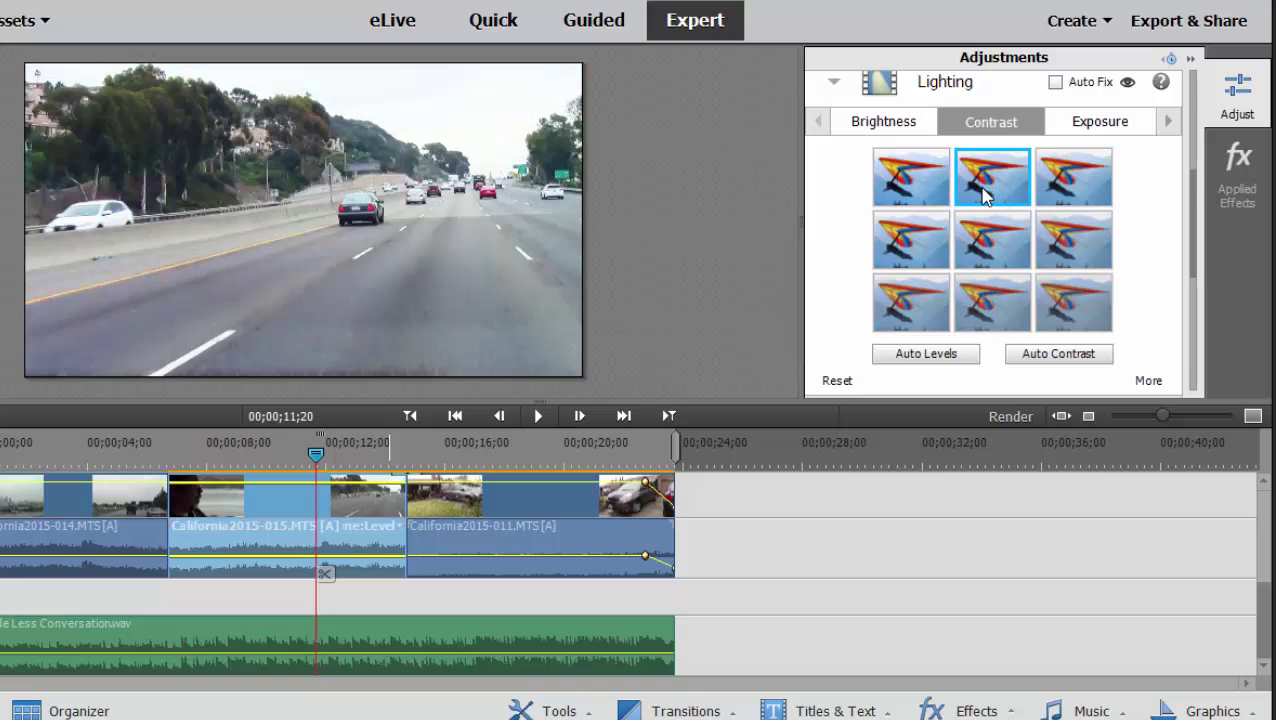
{"action": "left_click", "coordinate": [1060, 192]}
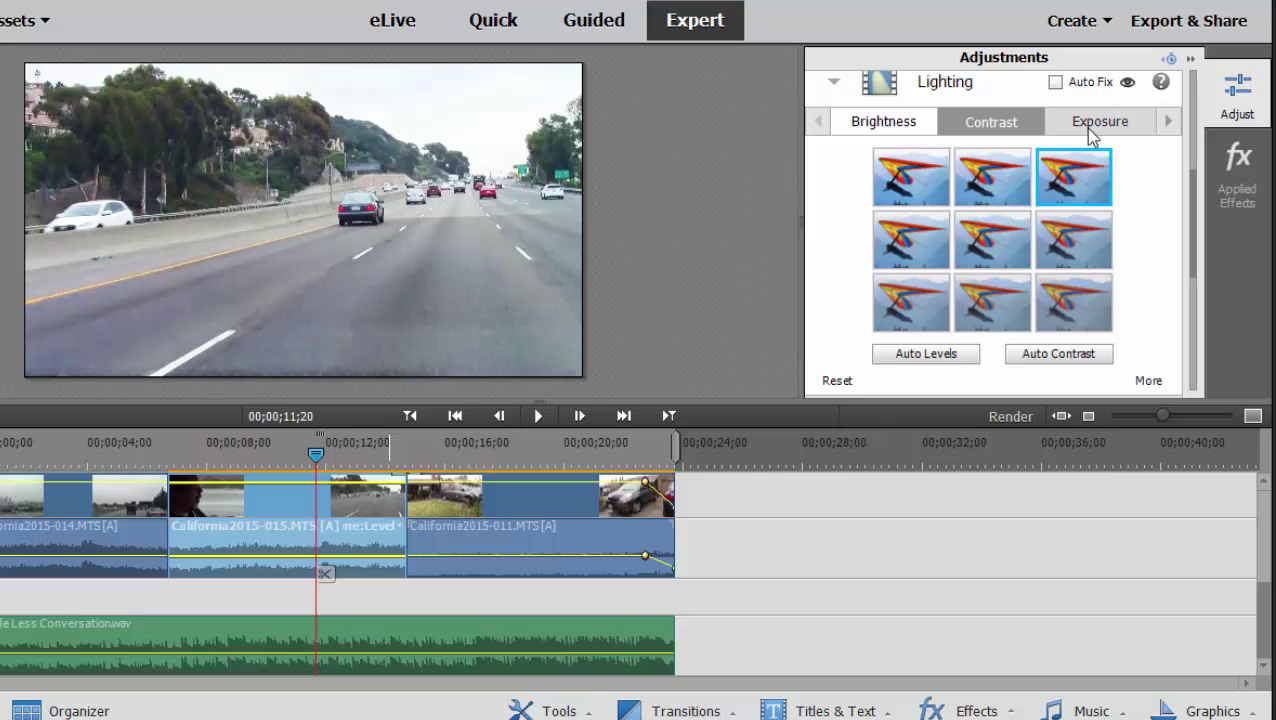
Apply the brighter Lighting Exposure preset to the clip
{"action": "left_click", "coordinate": [1080, 128]}
{"action": "left_click", "coordinate": [1064, 178]}
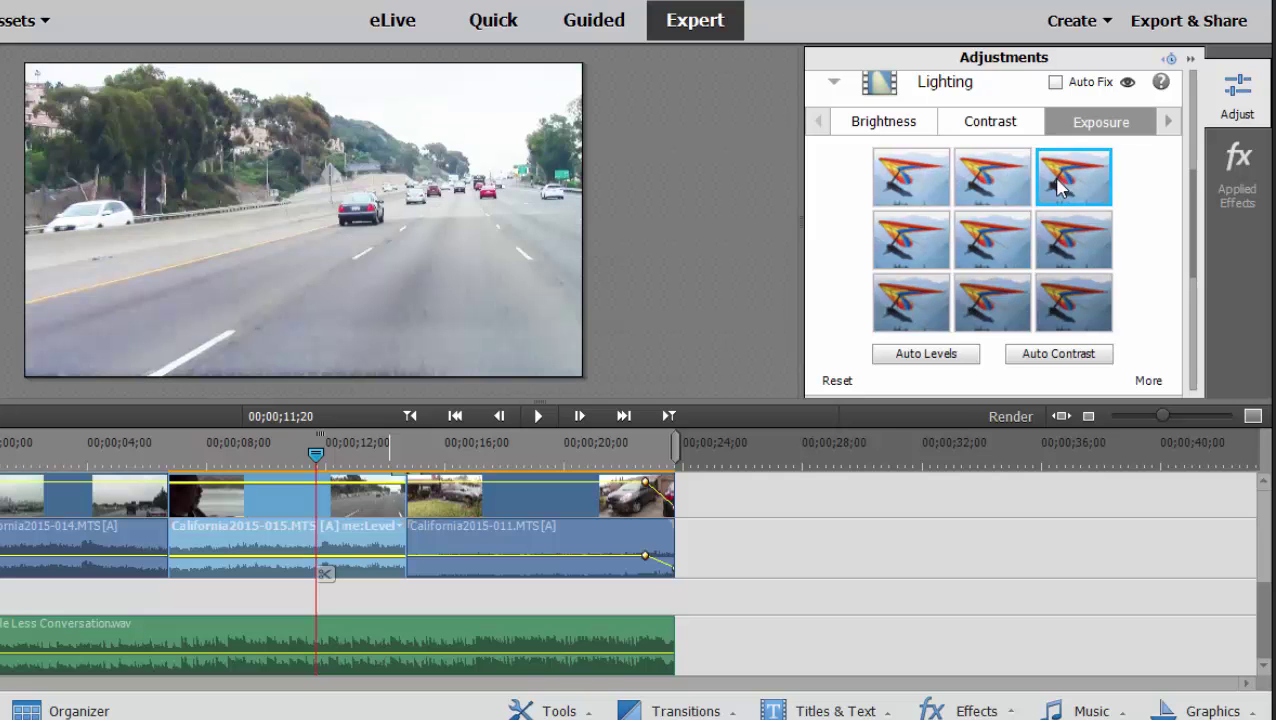
{"action": "scroll", "coordinate": [996, 193], "scroll_direction": "up", "scroll_amount": 1}
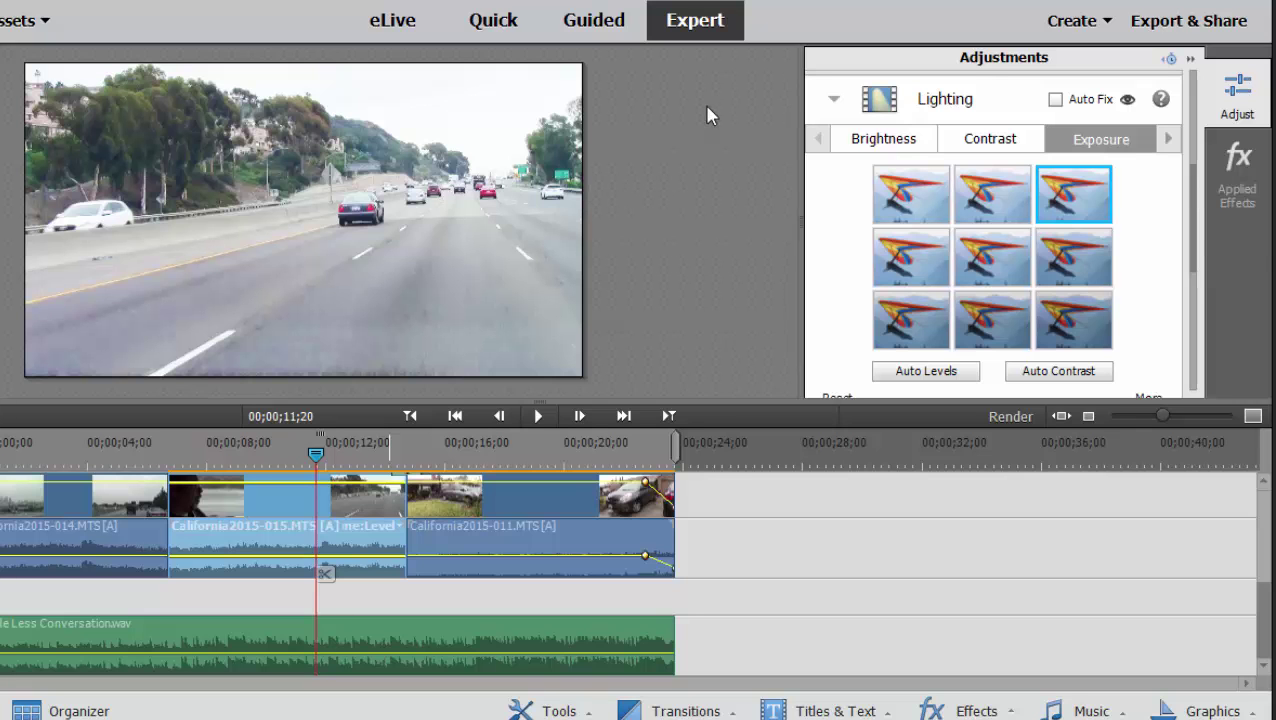
{"action": "left_click_drag", "start_coordinate": [1201, 181], "coordinate": [1197, 162]}
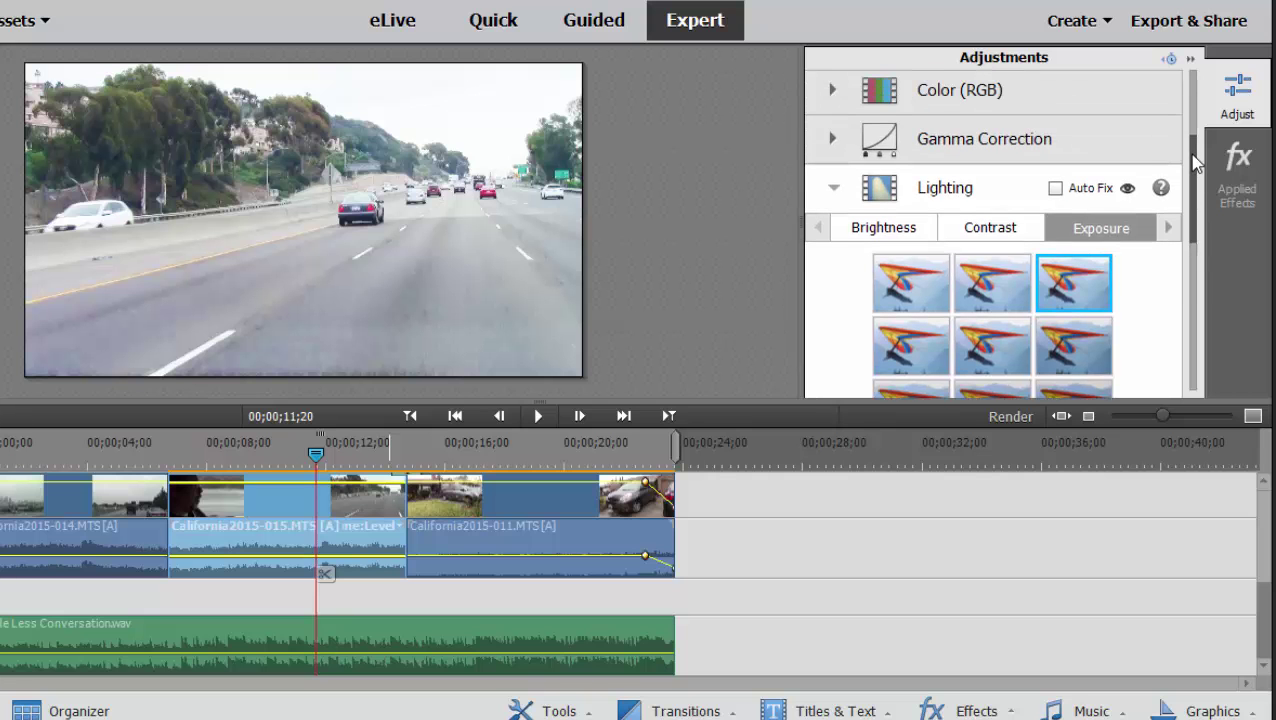
{"action": "scroll", "coordinate": [1040, 162], "scroll_direction": "up", "scroll_amount": 2}
Collapse Lighting and review the list showing Color and Lighting applied
{"action": "left_click", "coordinate": [832, 224]}
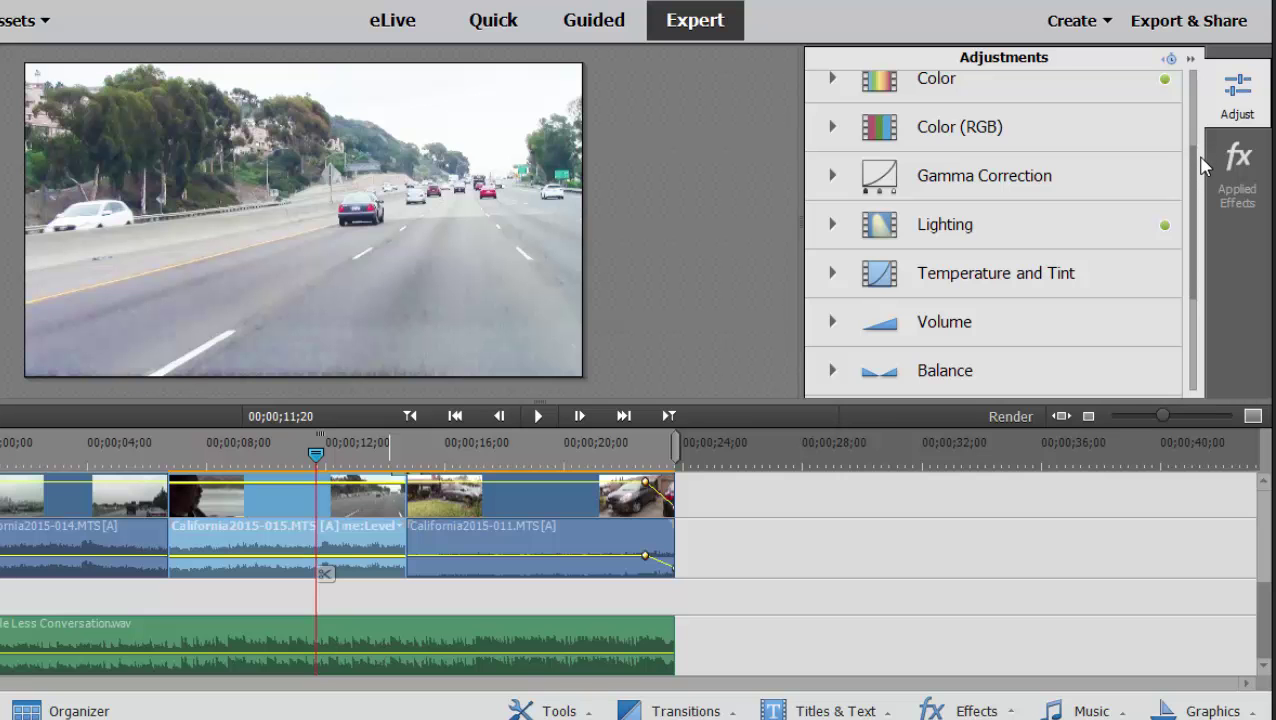
{"action": "left_click_drag", "start_coordinate": [1194, 166], "coordinate": [1210, 254]}
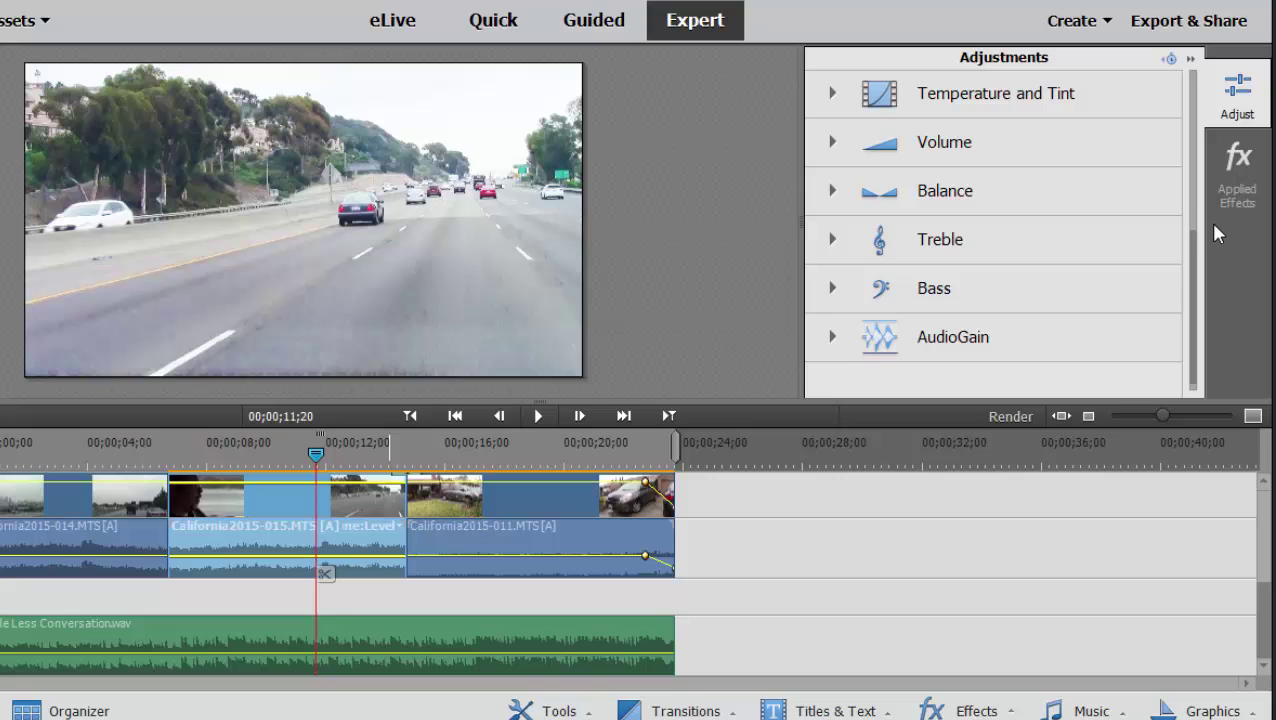
{"action": "left_click_drag", "start_coordinate": [1196, 250], "coordinate": [1236, 82]}
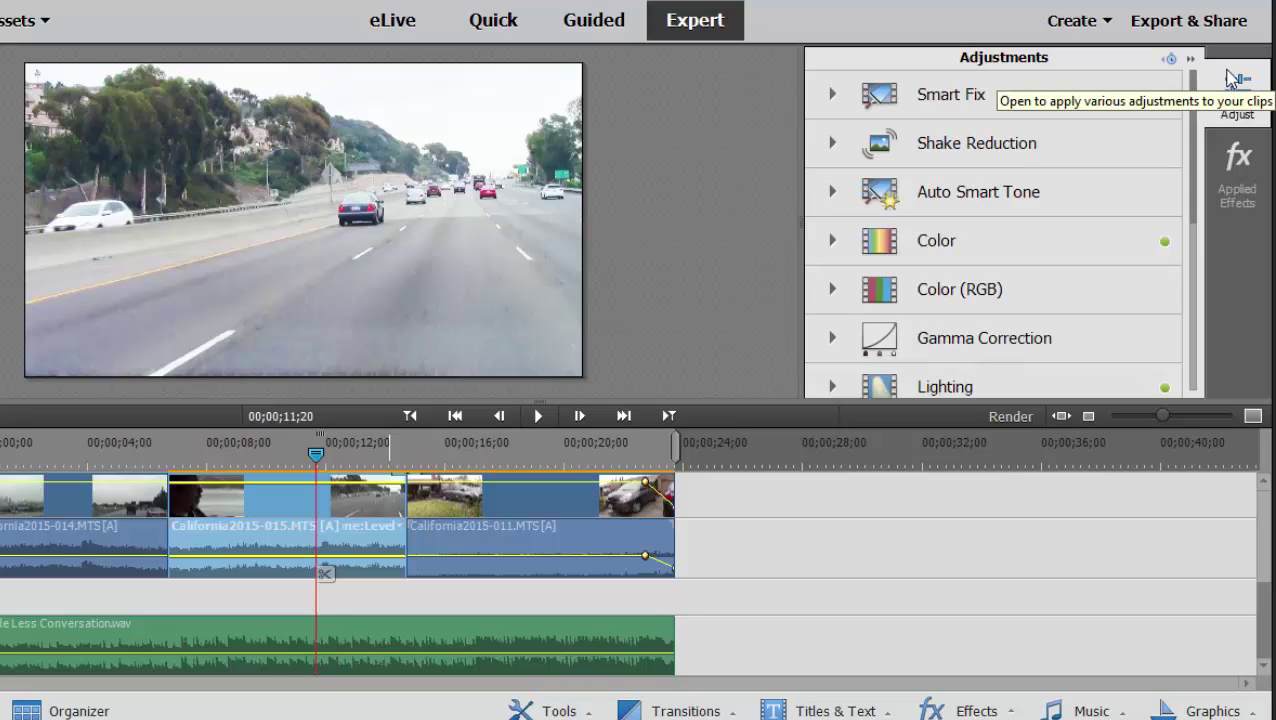